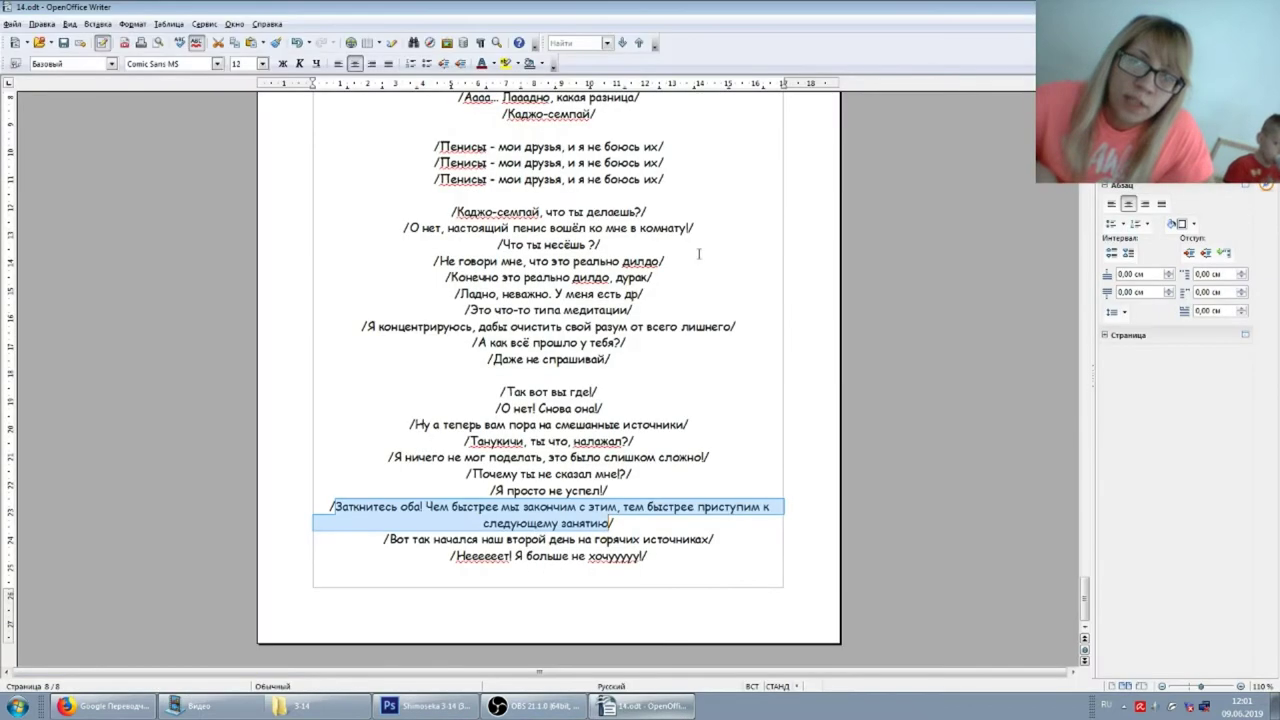
# Switch to Photoshop and measure the tall speech bubble beside the shouting boy from top to bottom with the Ruler tool.
pyautogui.click(425, 706)
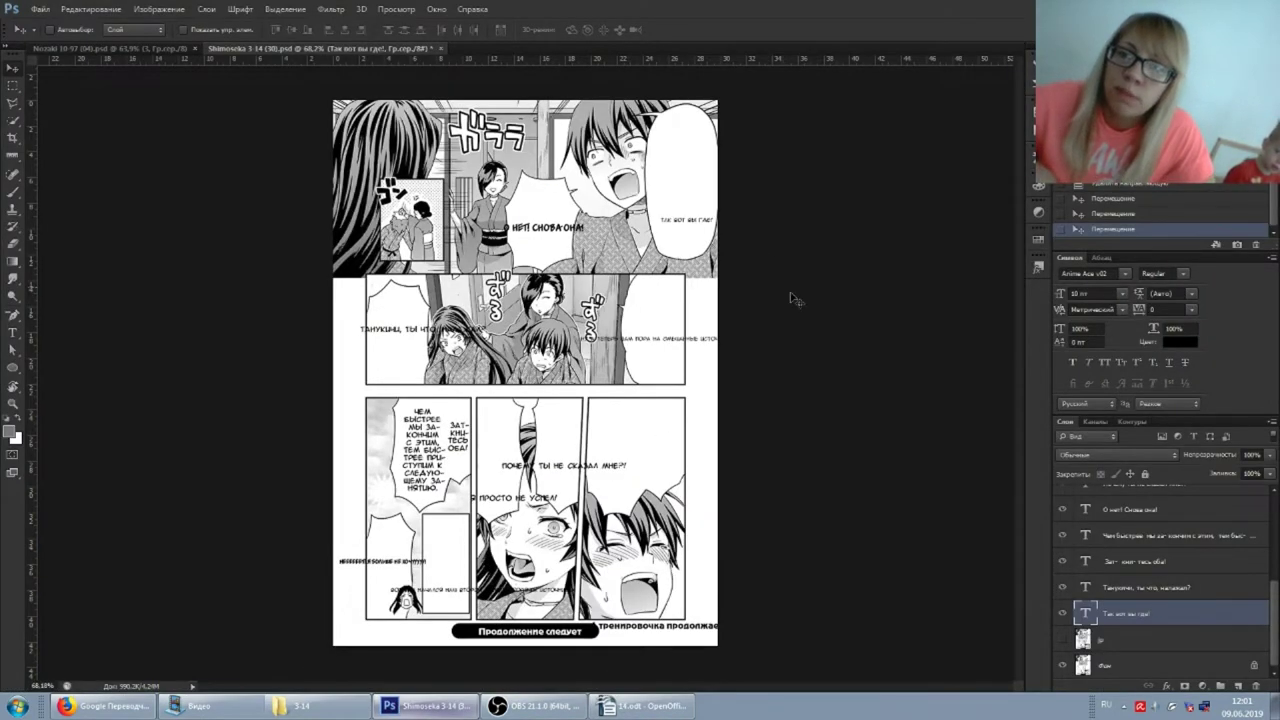
pyautogui.scroll(2, 770, 229)
pyautogui.scroll(6, 770, 229)
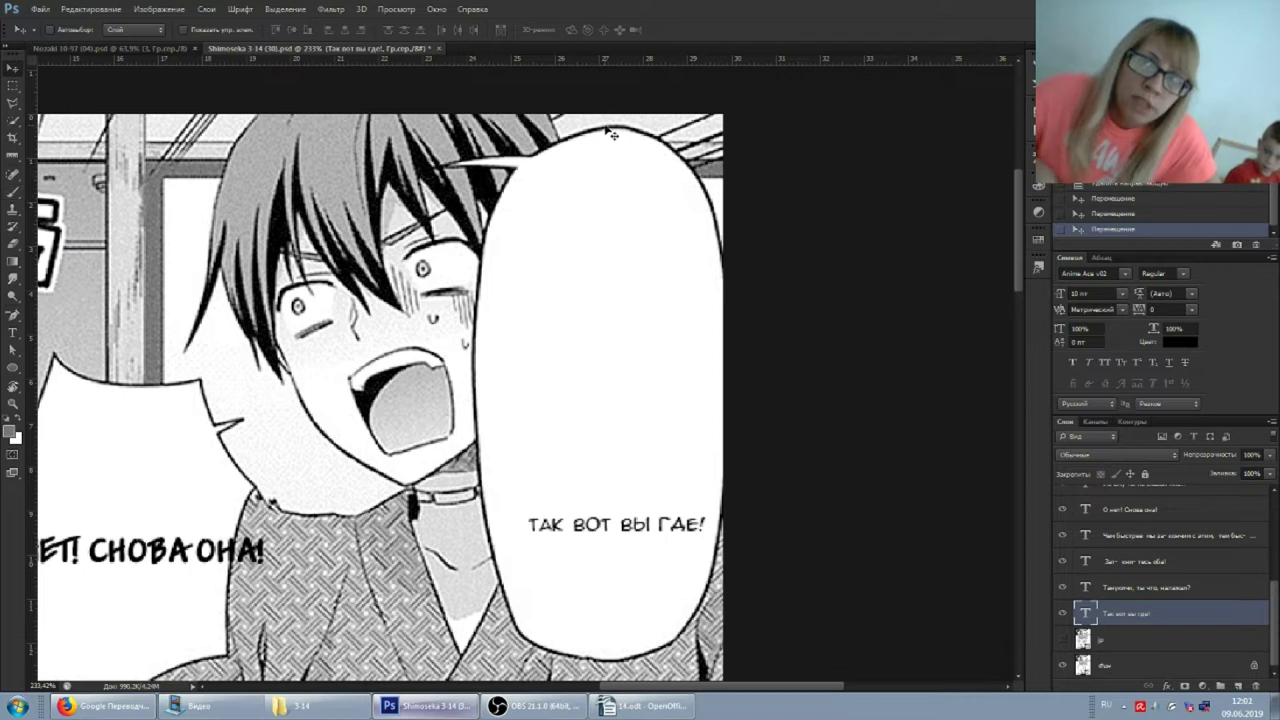
pyautogui.click(12, 157)
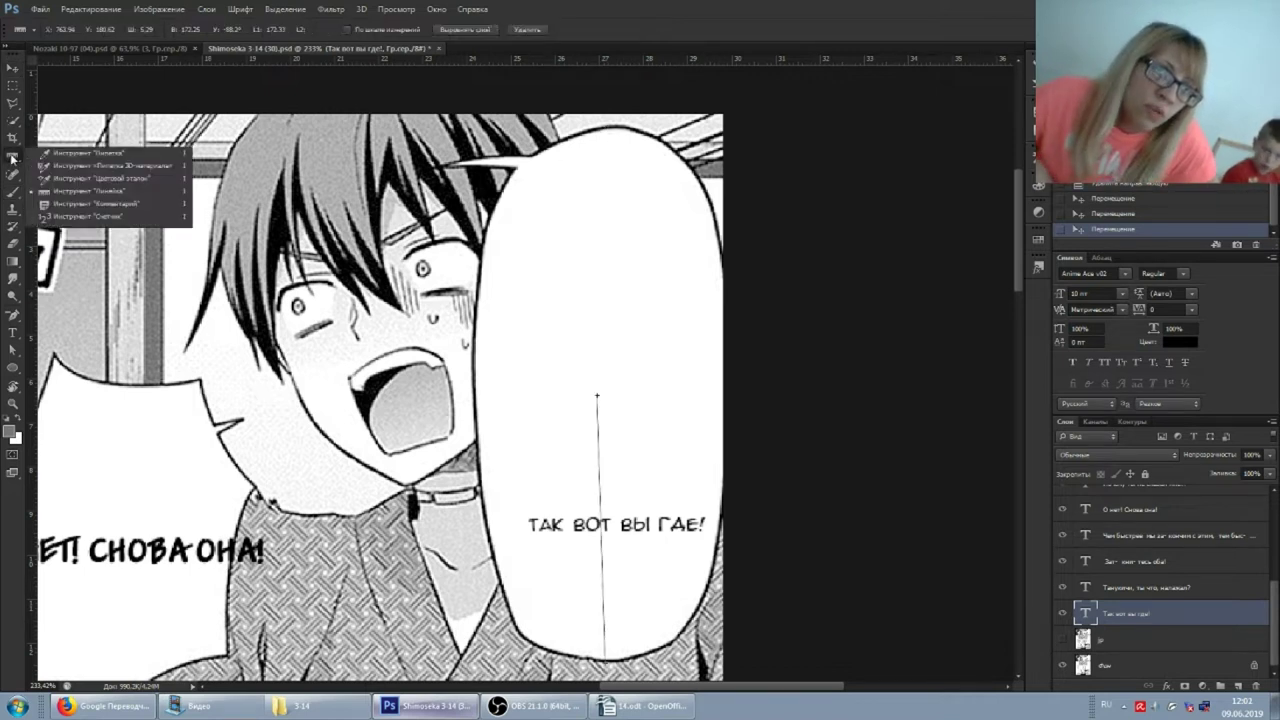
pyautogui.click(60, 153)
pyautogui.click(13, 163)
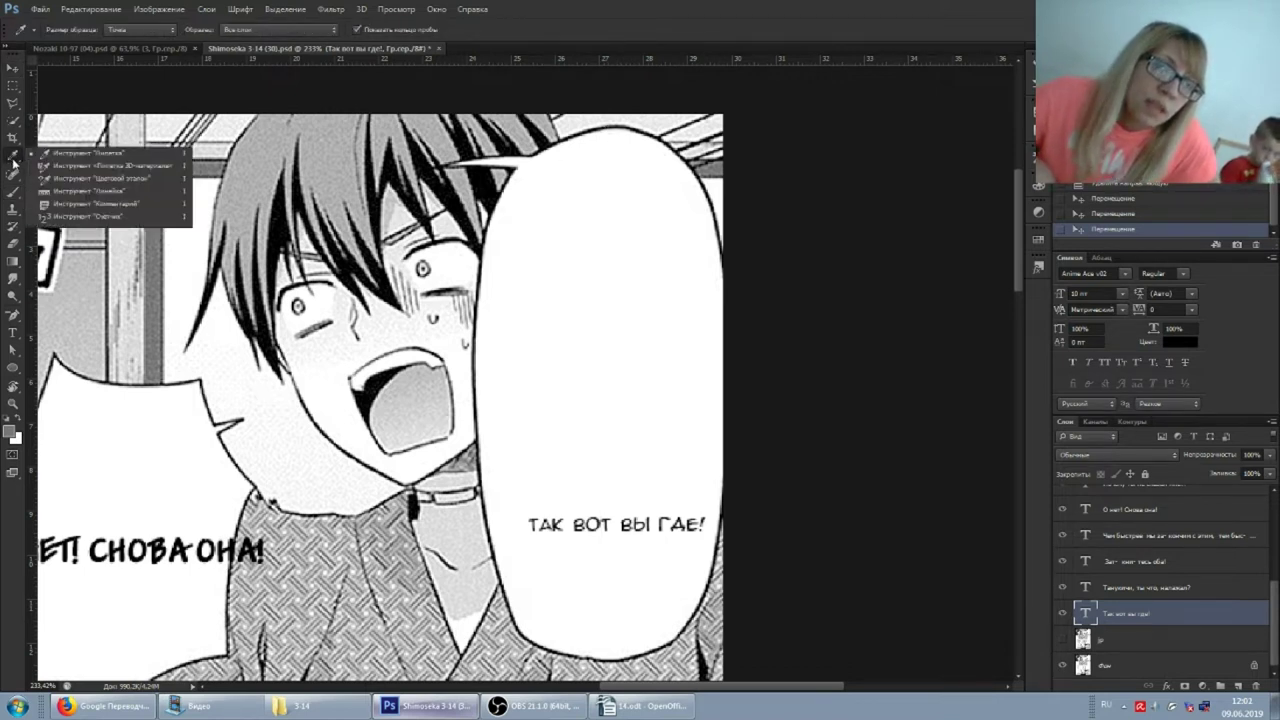
pyautogui.click(66, 191)
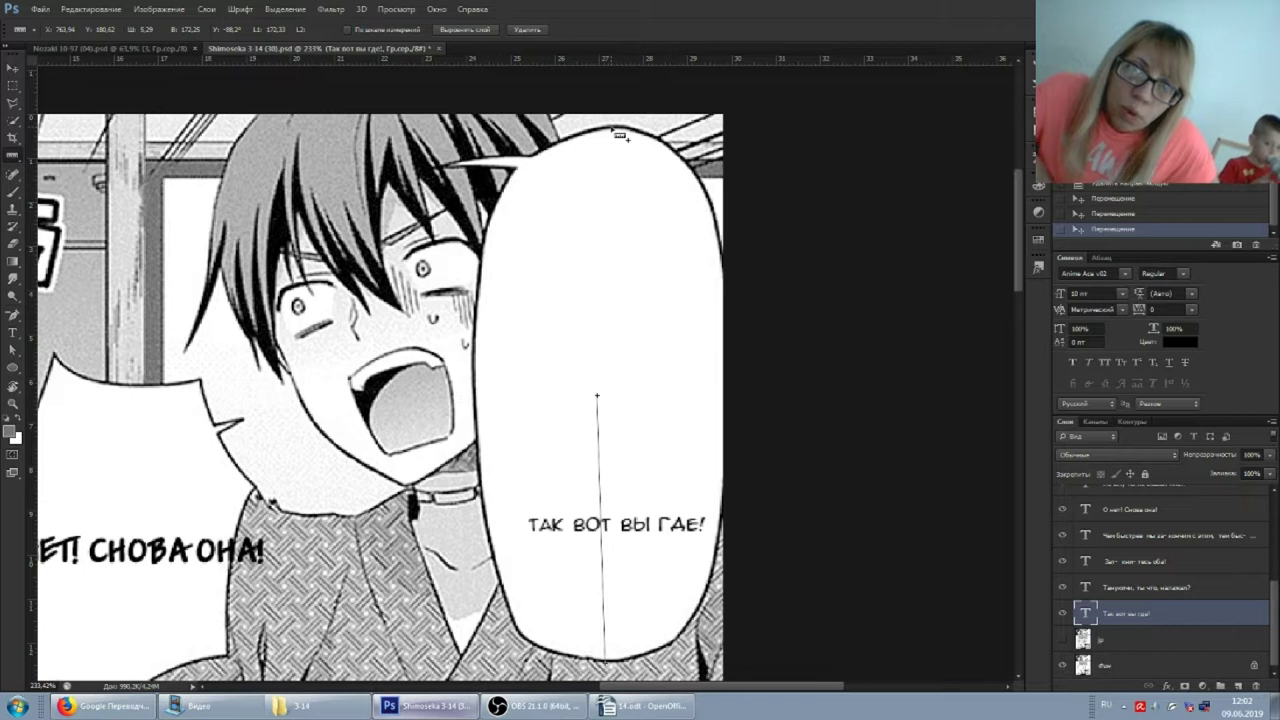
pyautogui.moveTo(611, 128); pyautogui.dragTo(606, 665)
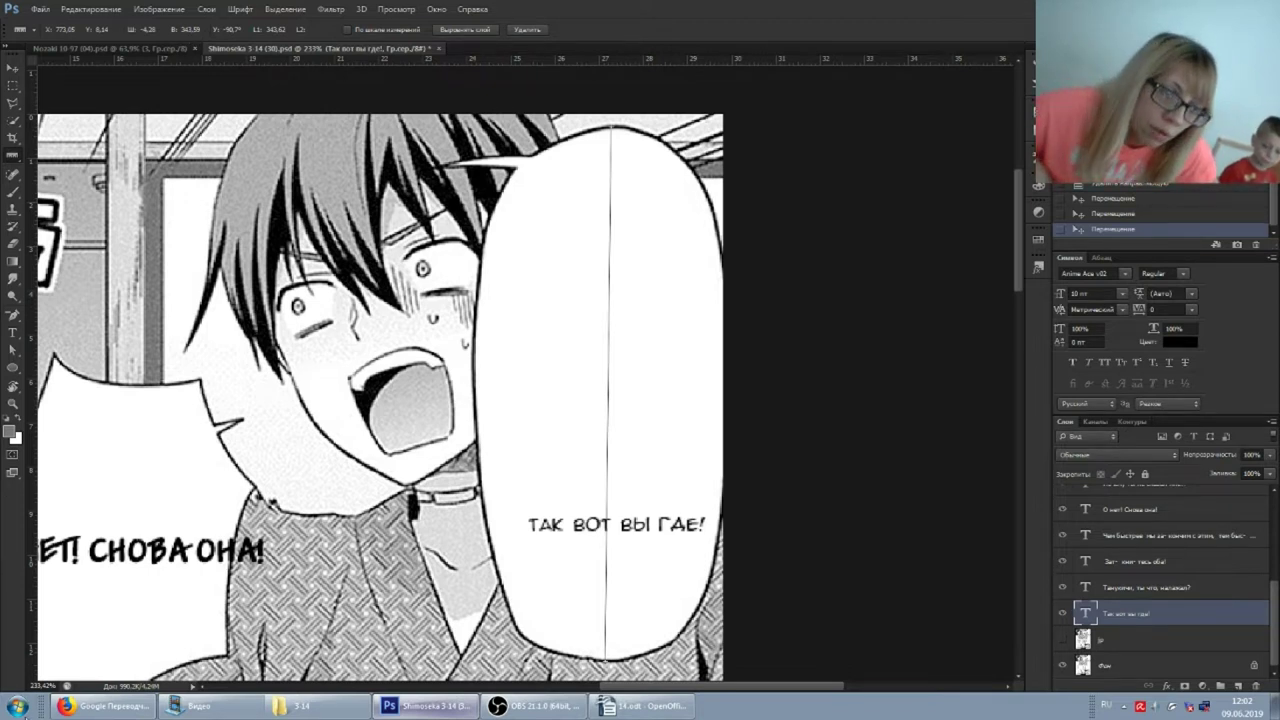
# Open the Windows Calculator and divide the bubble's height, 343,59, by 2.
pyautogui.click(17, 705)
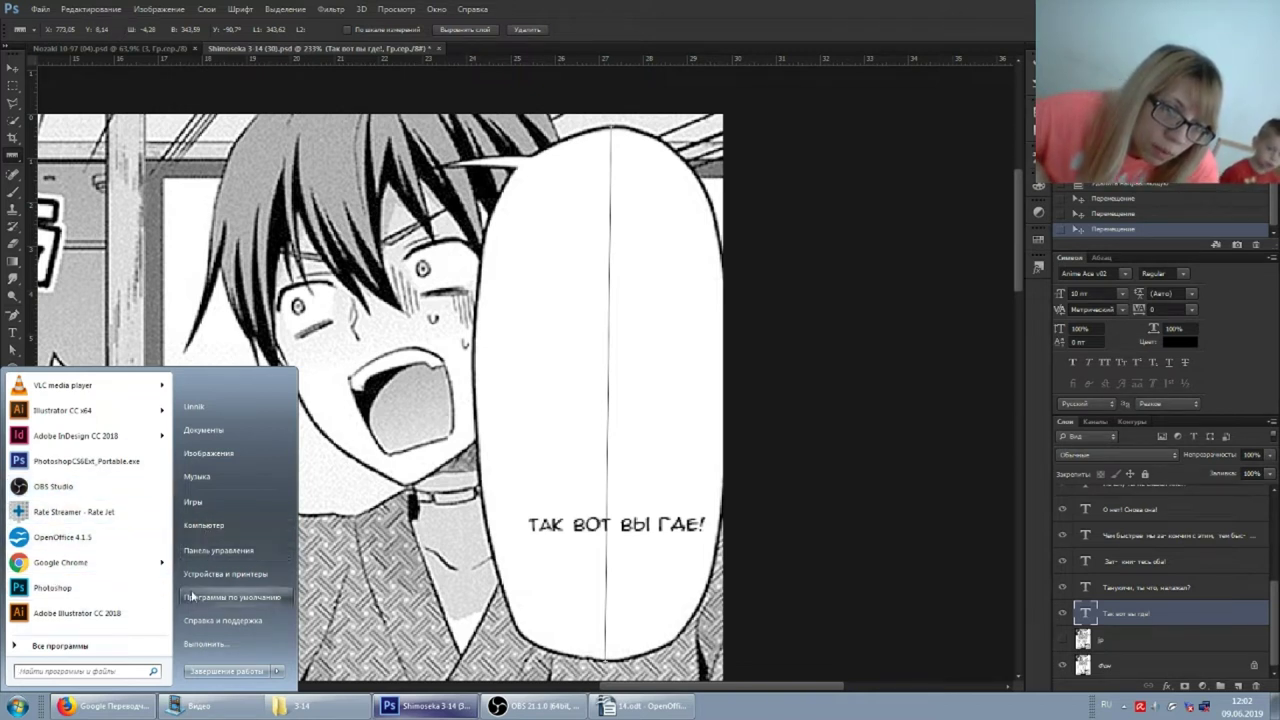
pyautogui.click(64, 646)
pyautogui.scroll(-6, 50, 600)
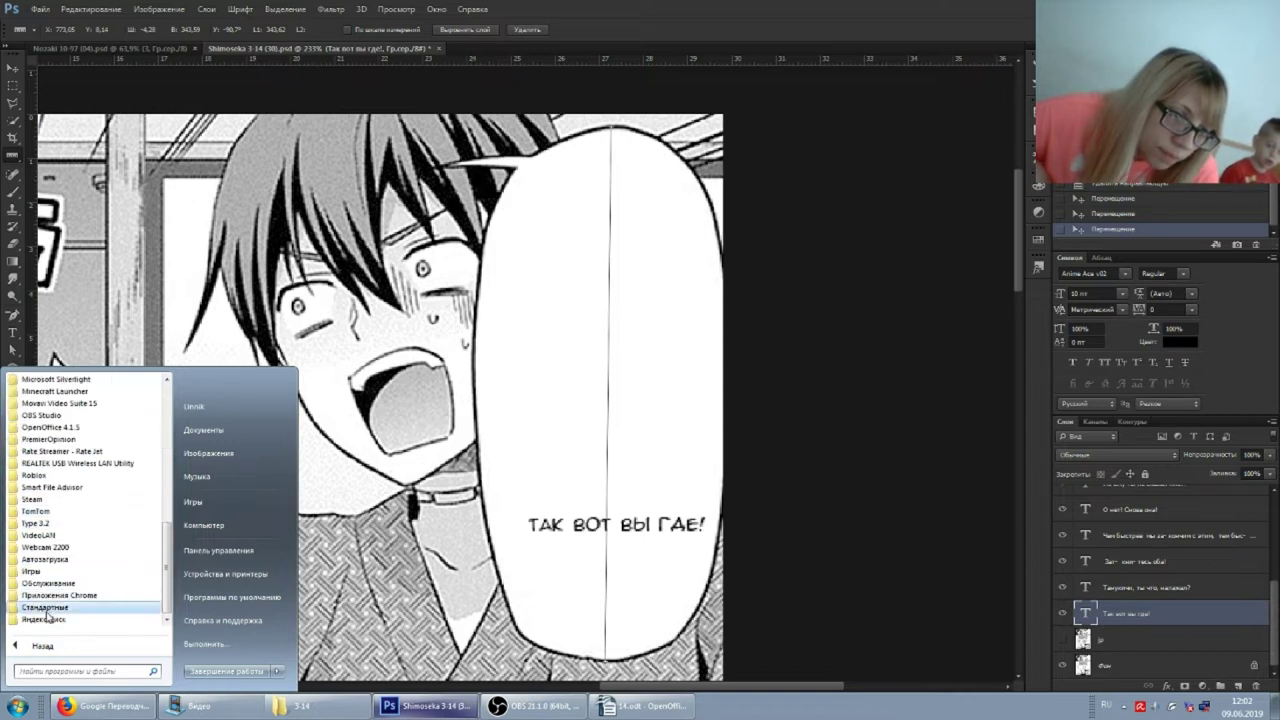
pyautogui.click(47, 610)
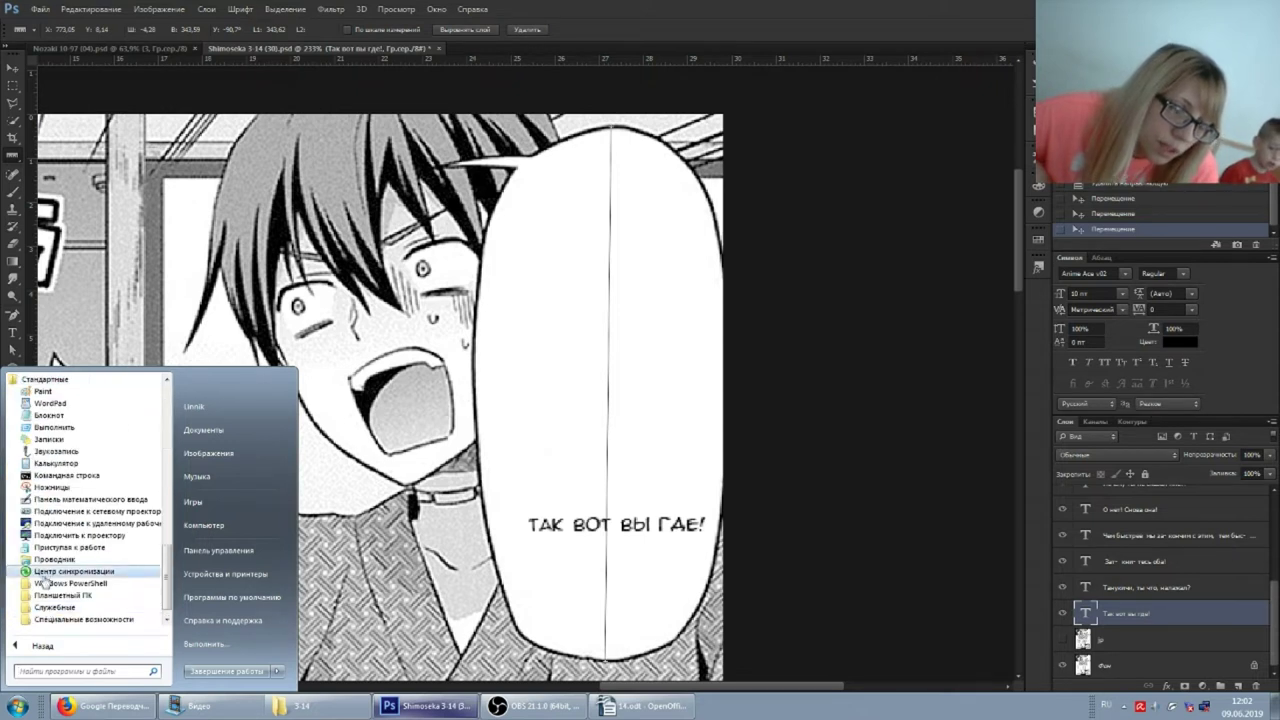
pyautogui.click(42, 466)
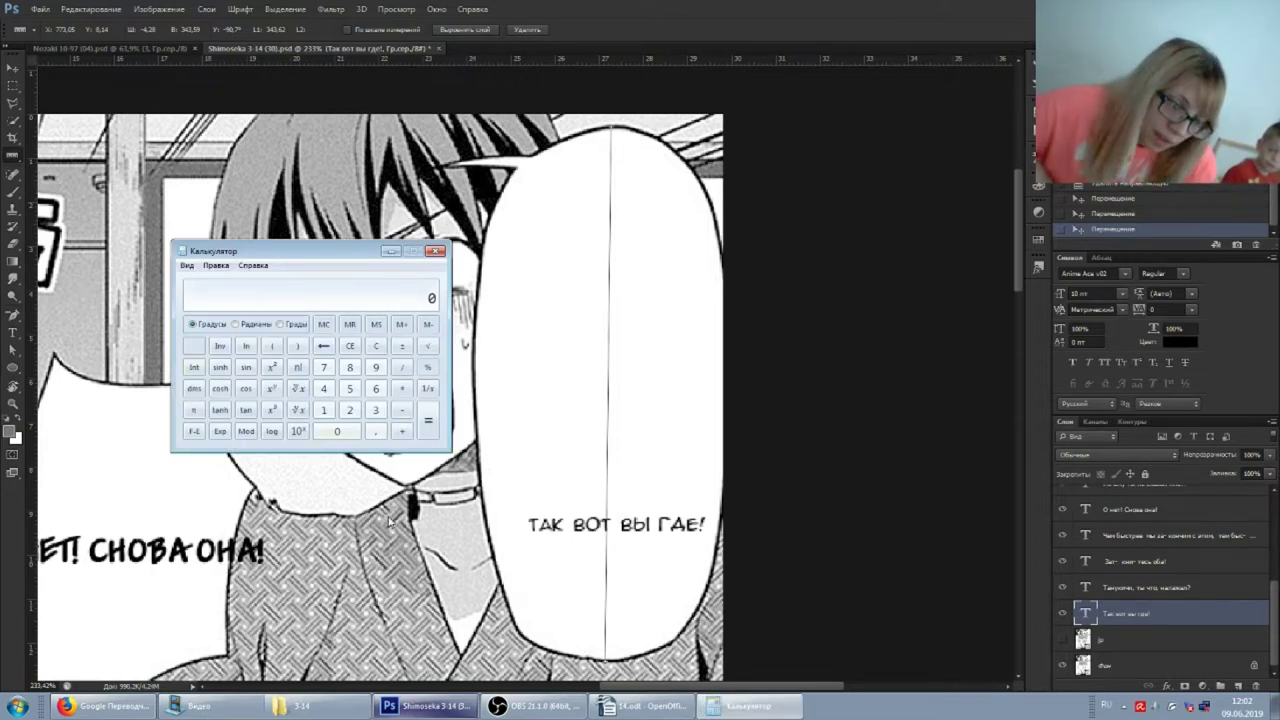
pyautogui.write('34')
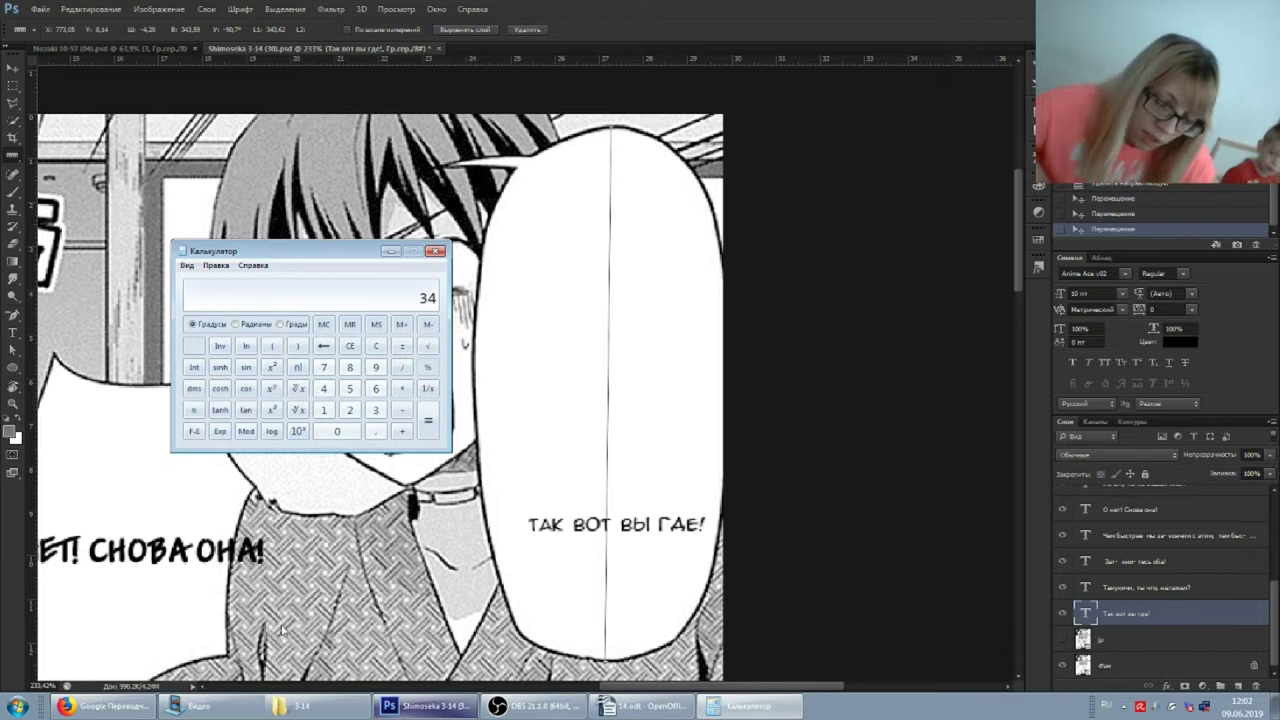
pyautogui.write('3,59')
pyautogui.write('/2')
pyautogui.press('Return')
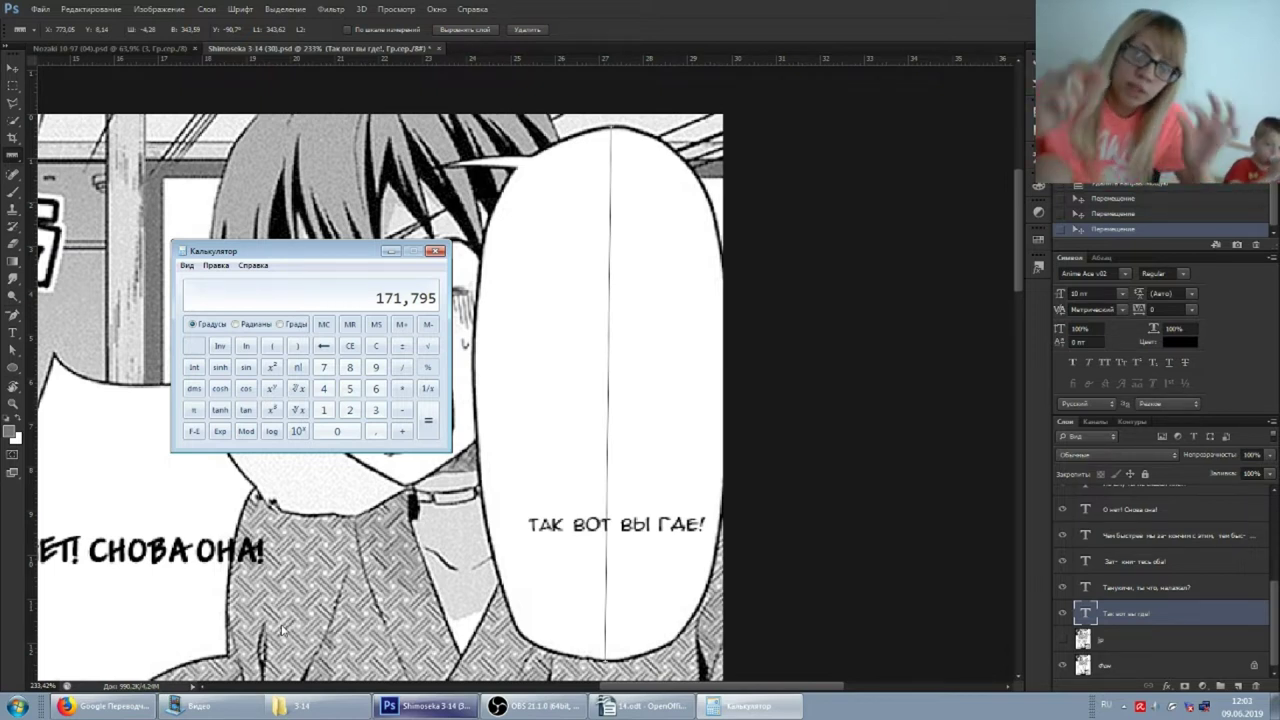
# Measure the bubble's width with the ruler, and divide 161,03 by 2 in the Calculator.
pyautogui.click(480, 377)
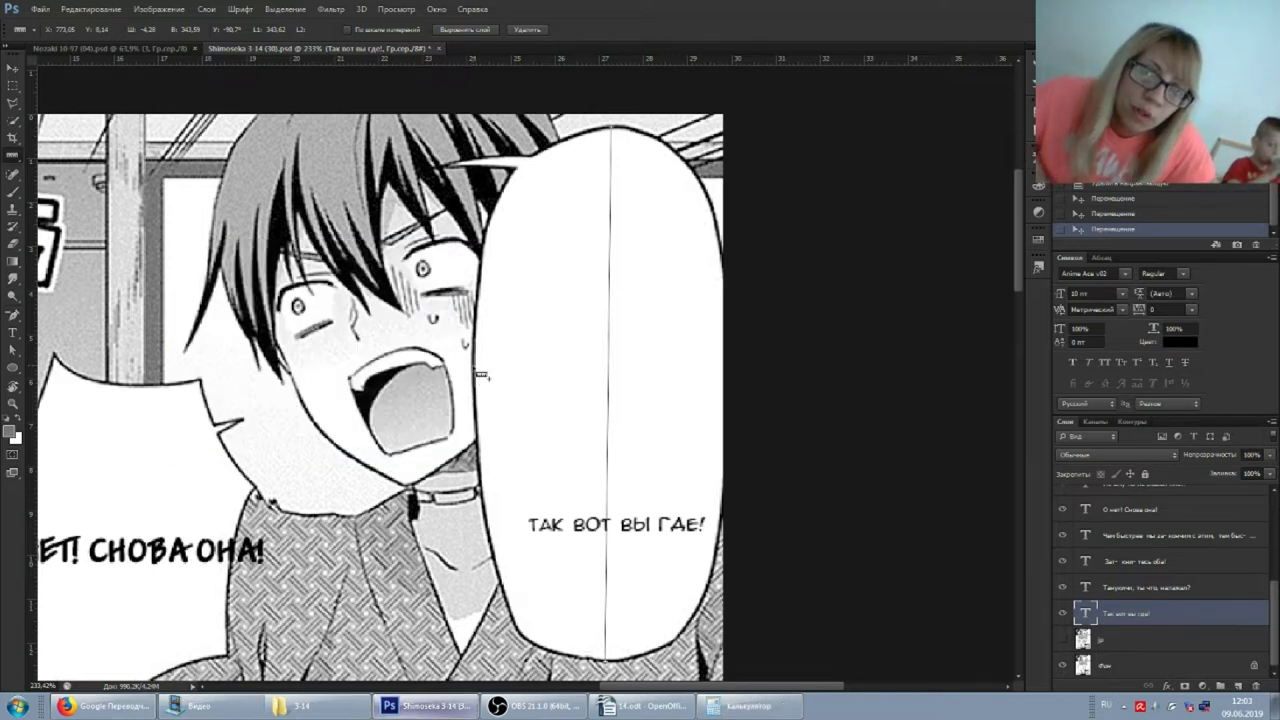
pyautogui.moveTo(476, 378); pyautogui.dragTo(727, 381)
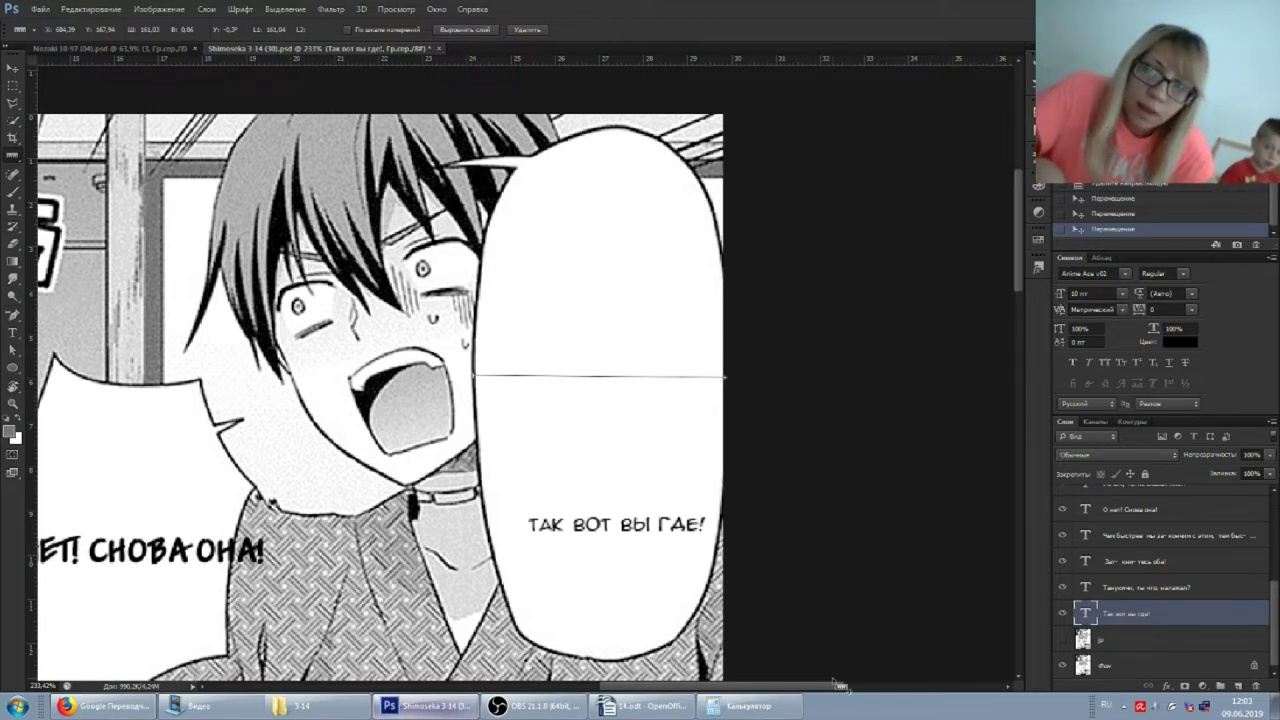
pyautogui.click(750, 706)
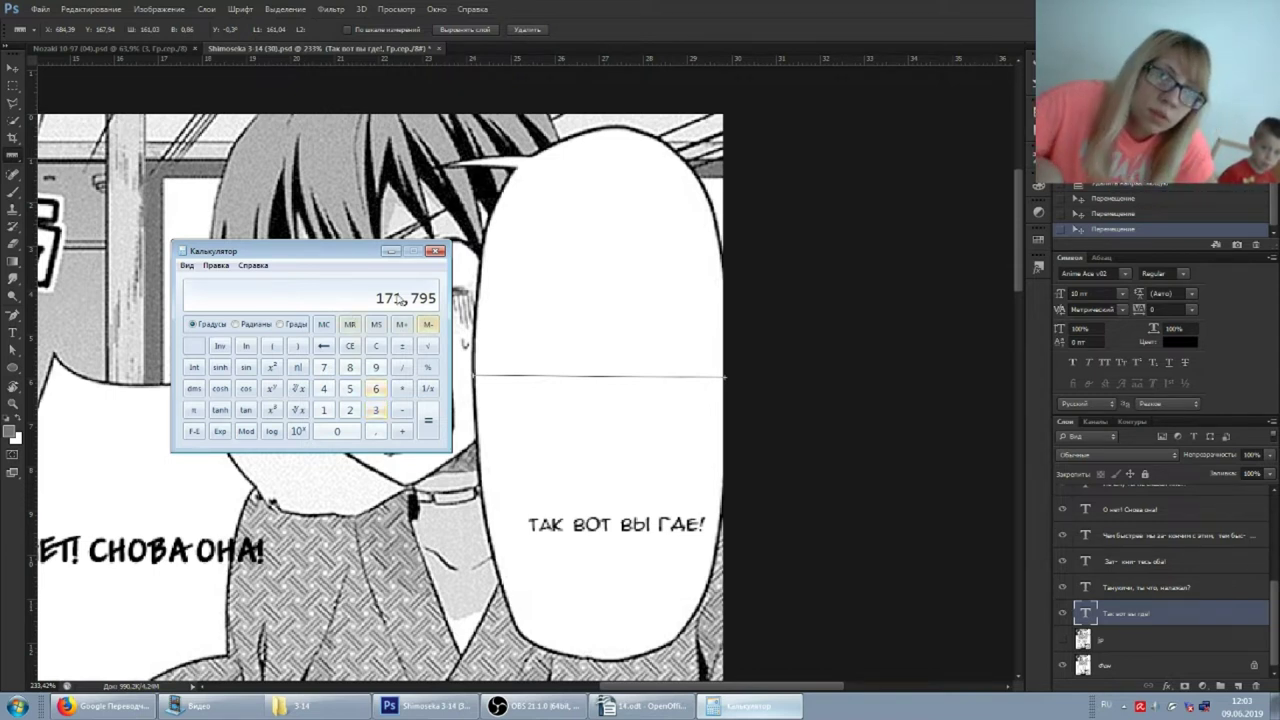
pyautogui.click(428, 325)
pyautogui.click(377, 346)
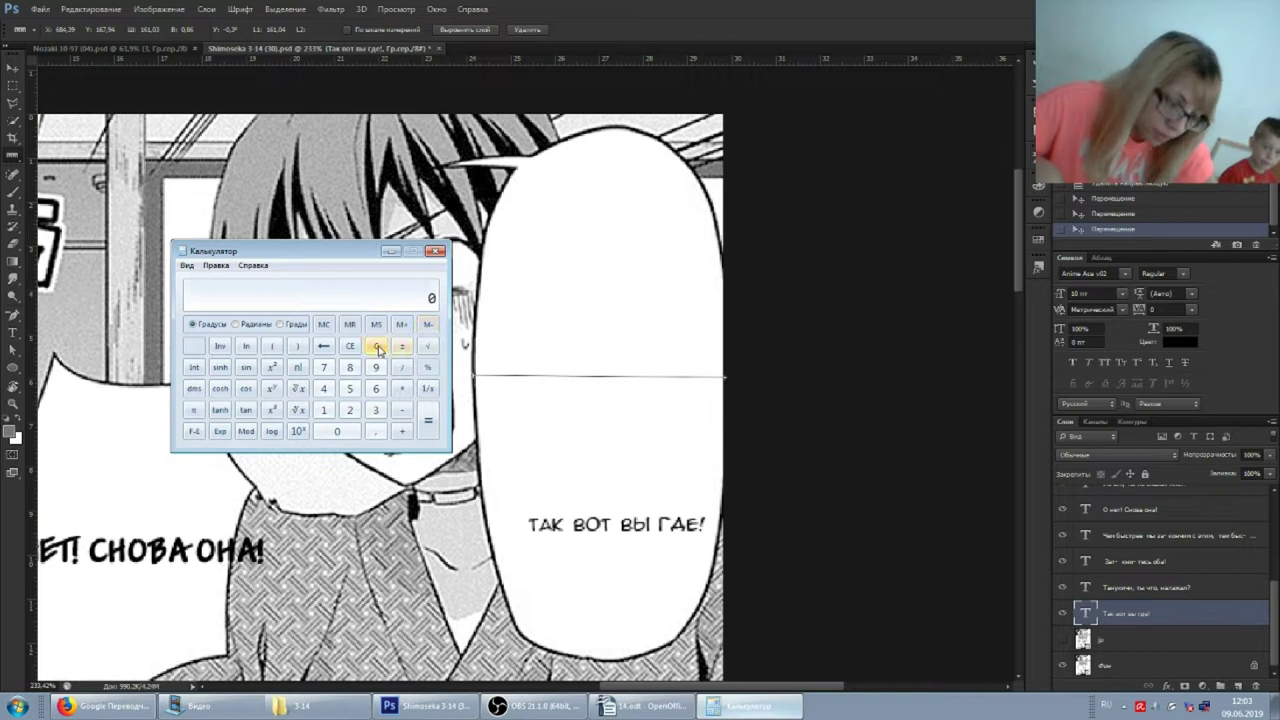
pyautogui.write('161,')
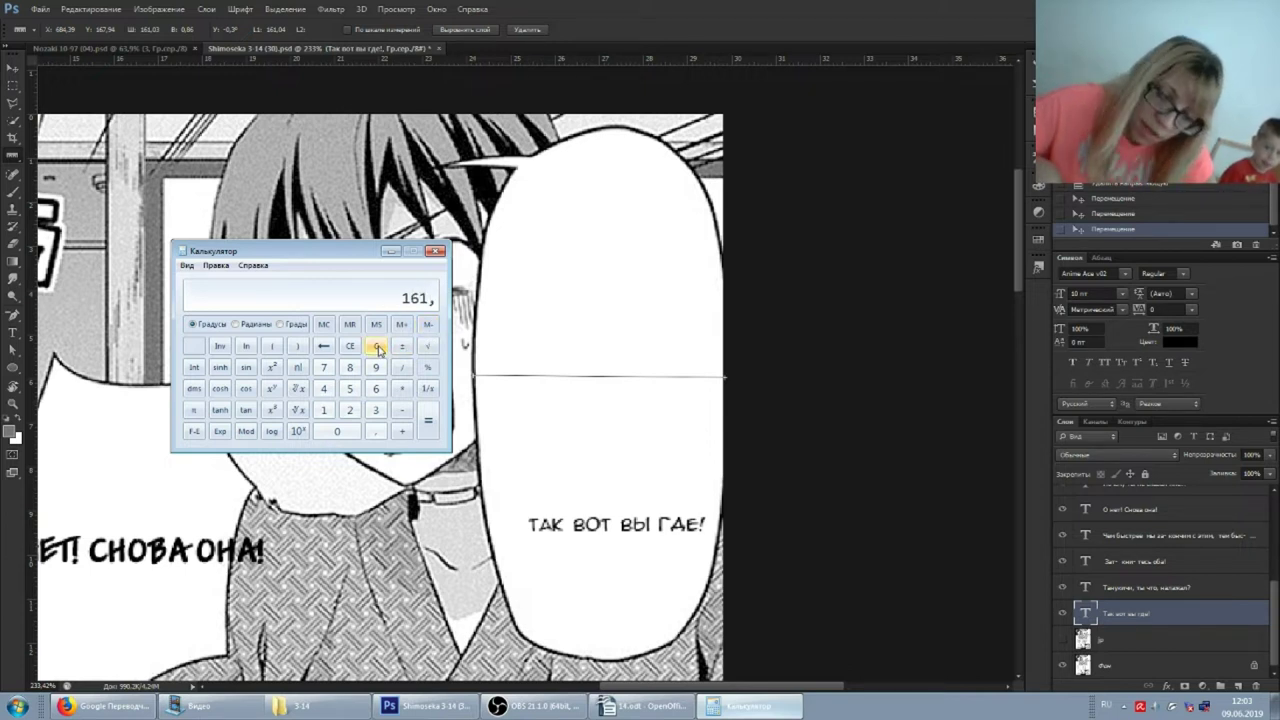
pyautogui.write('03/2')
pyautogui.press('Return')
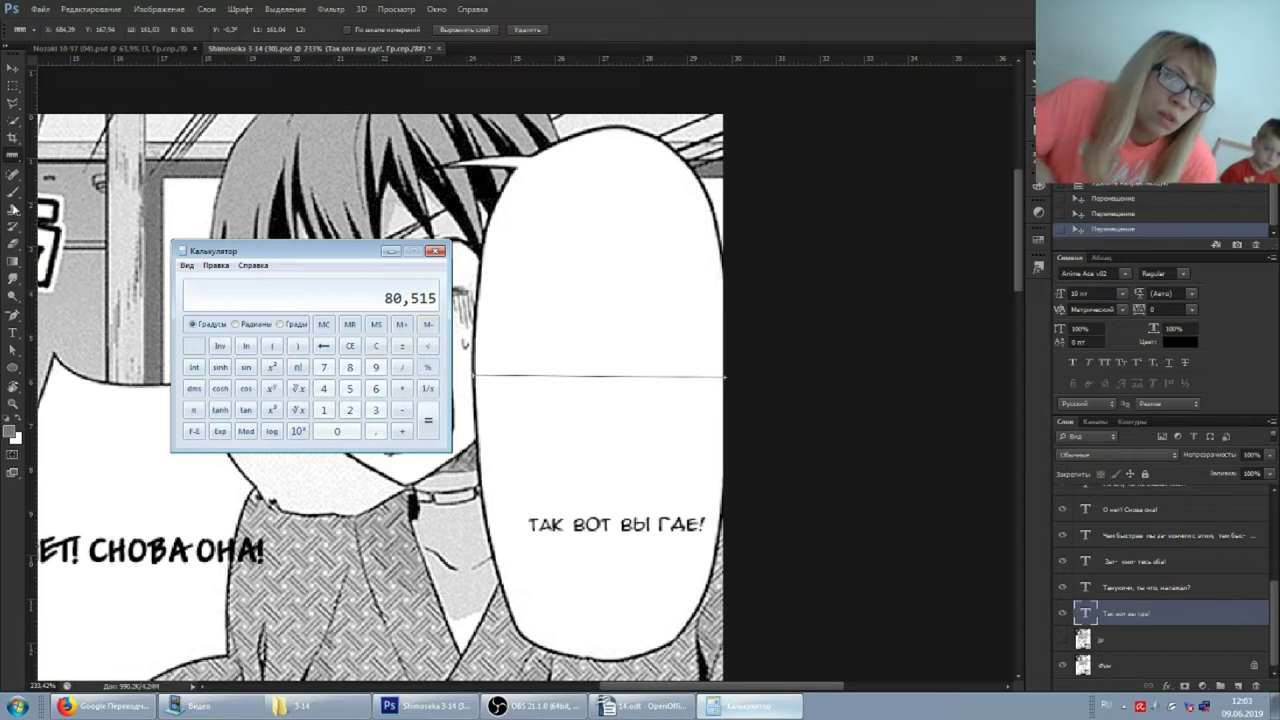
# Shorten the horizontal ruler line from its left end to 80,52, half of the bubble's width.
pyautogui.click(16, 154)
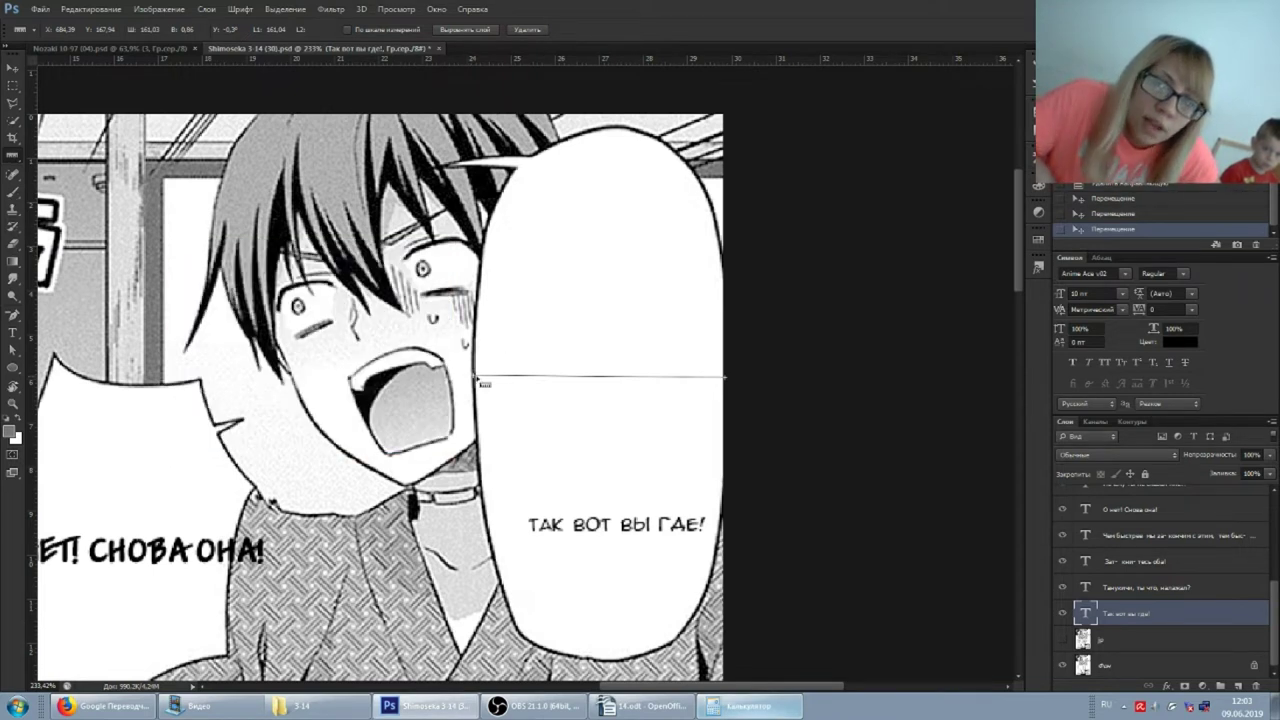
pyautogui.moveTo(480, 383); pyautogui.dragTo(598, 373)
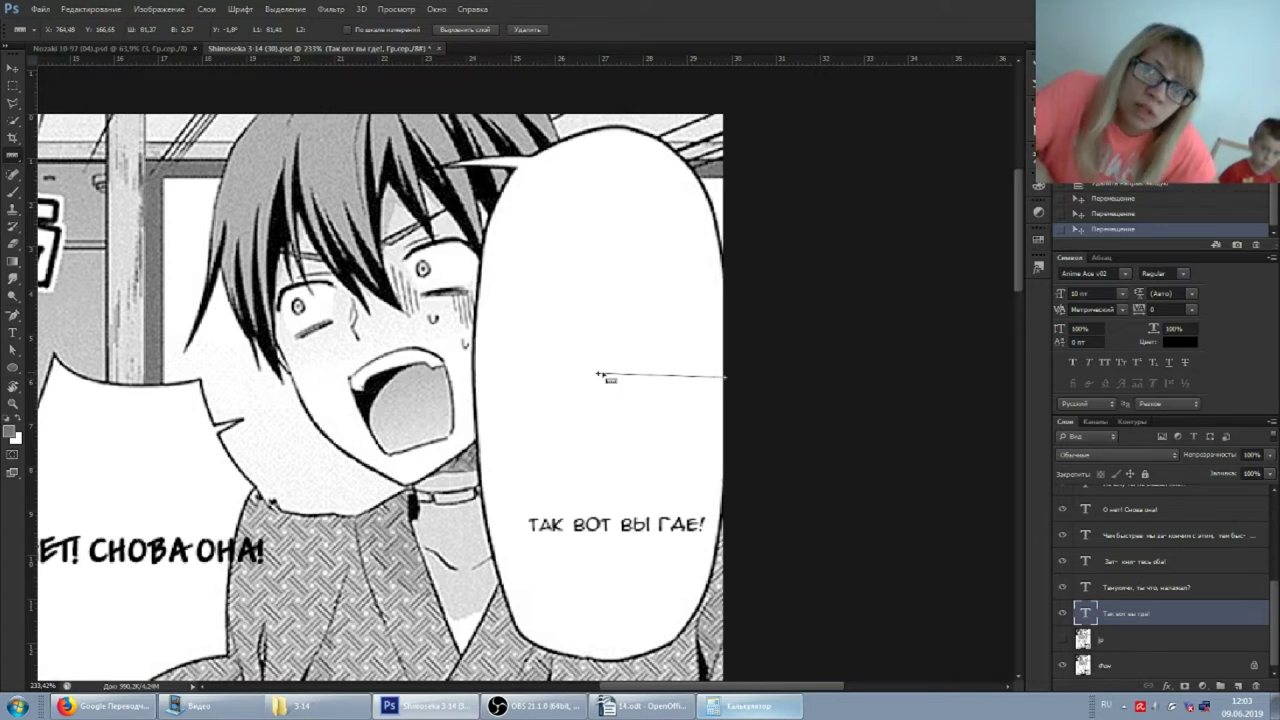
pyautogui.moveTo(598, 373); pyautogui.dragTo(600, 381)
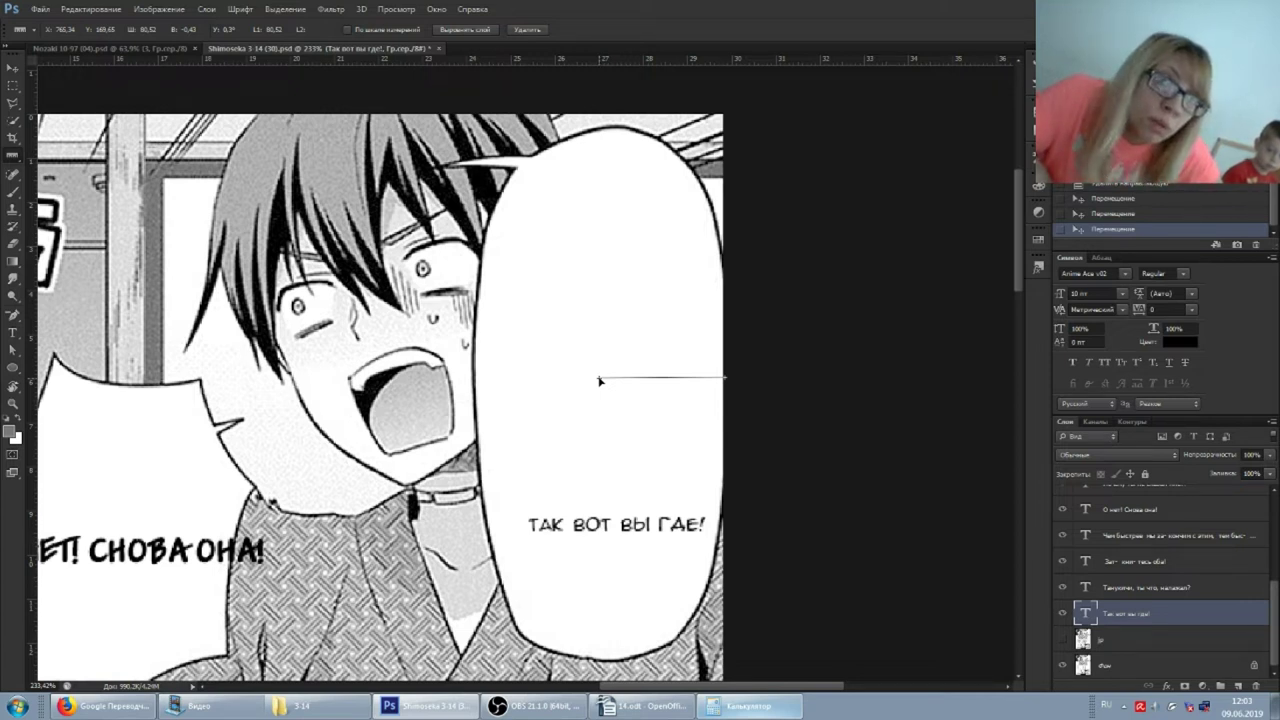
# Add a new layer and paint a grey brush dot at the left end of the shortened ruler line.
pyautogui.click(12, 193)
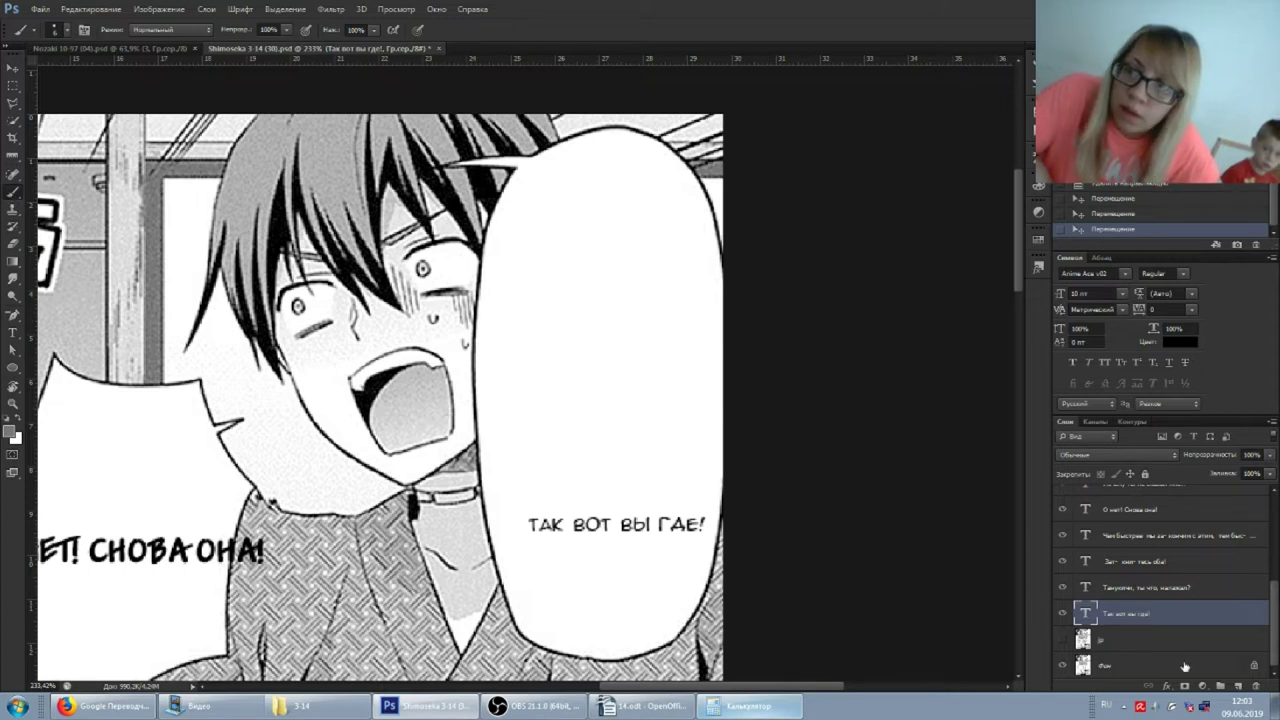
pyautogui.click(1239, 686)
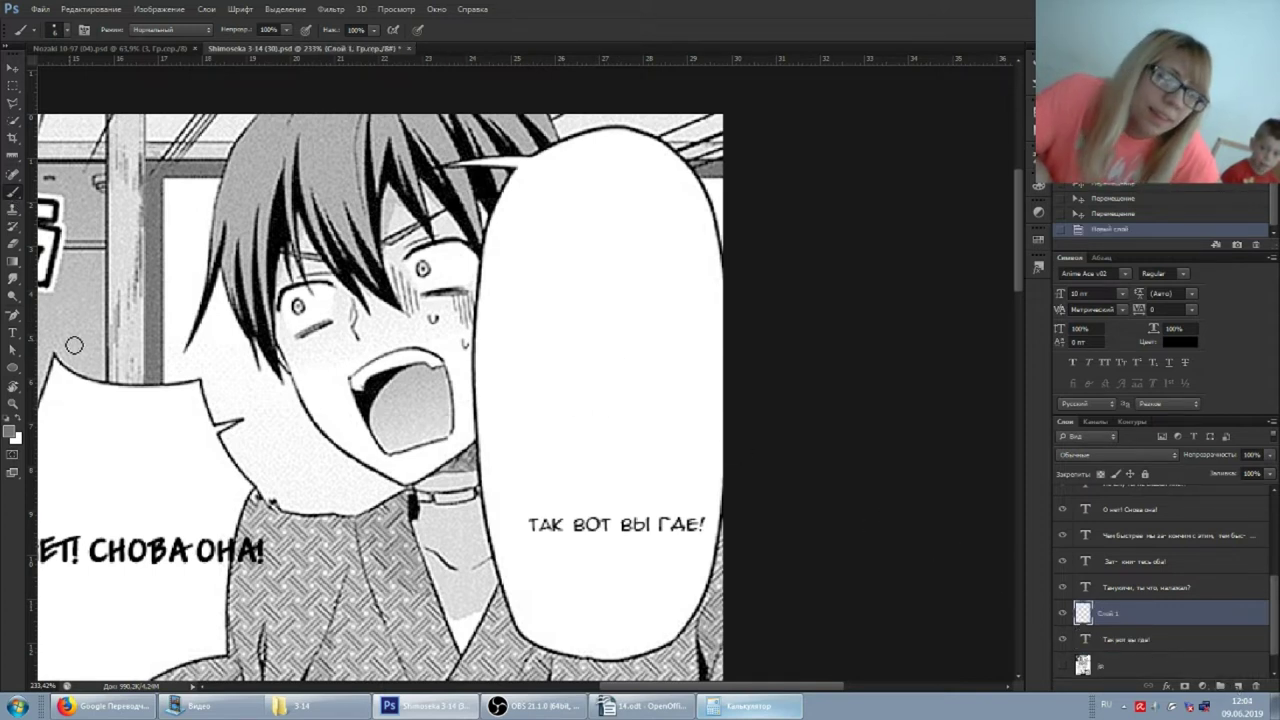
pyautogui.click(12, 158)
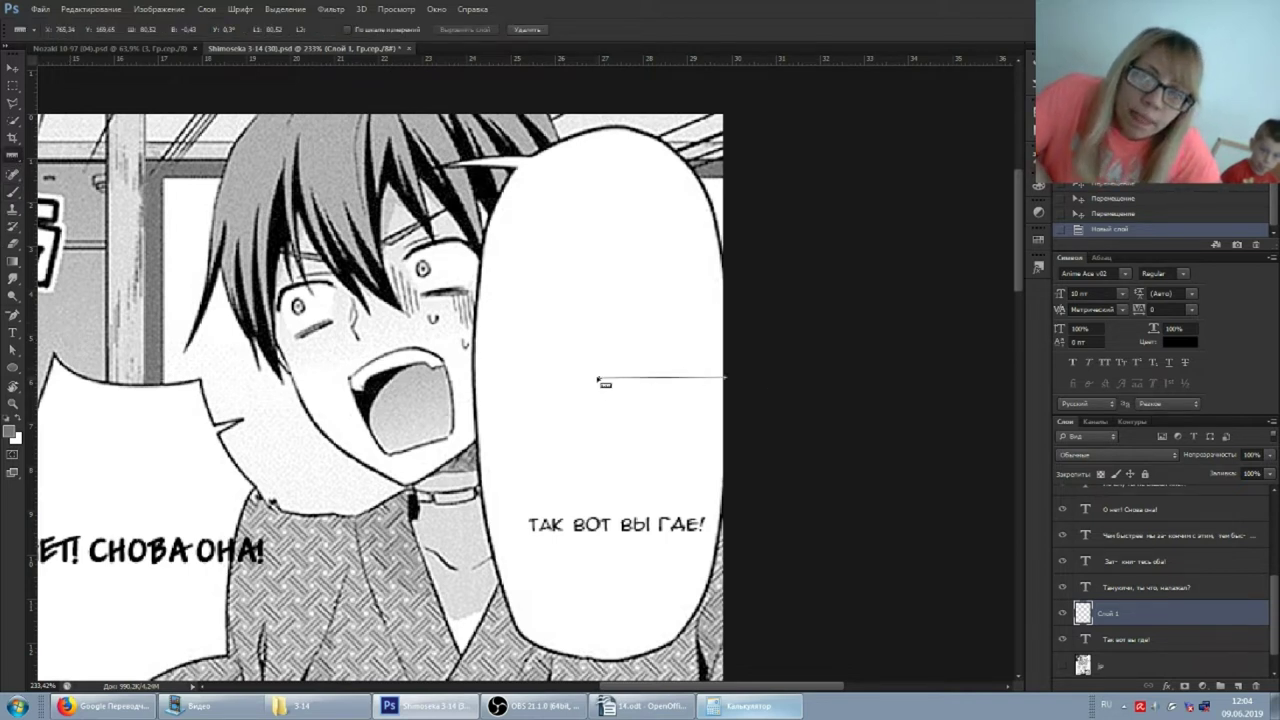
pyautogui.press('b')
pyautogui.click(600, 378)
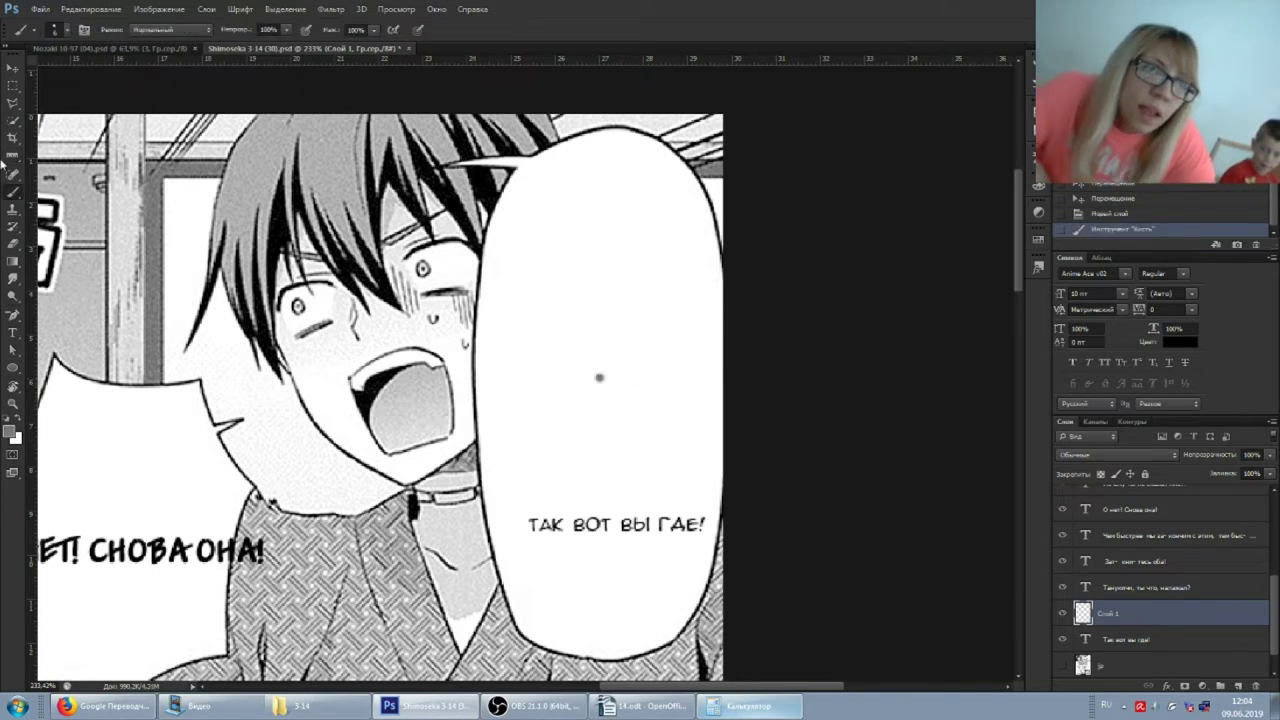
# Paint a brush dot about 171,8 below the bubble's top edge, using the ruler, and erase the earlier dot above it.
pyautogui.press('i')
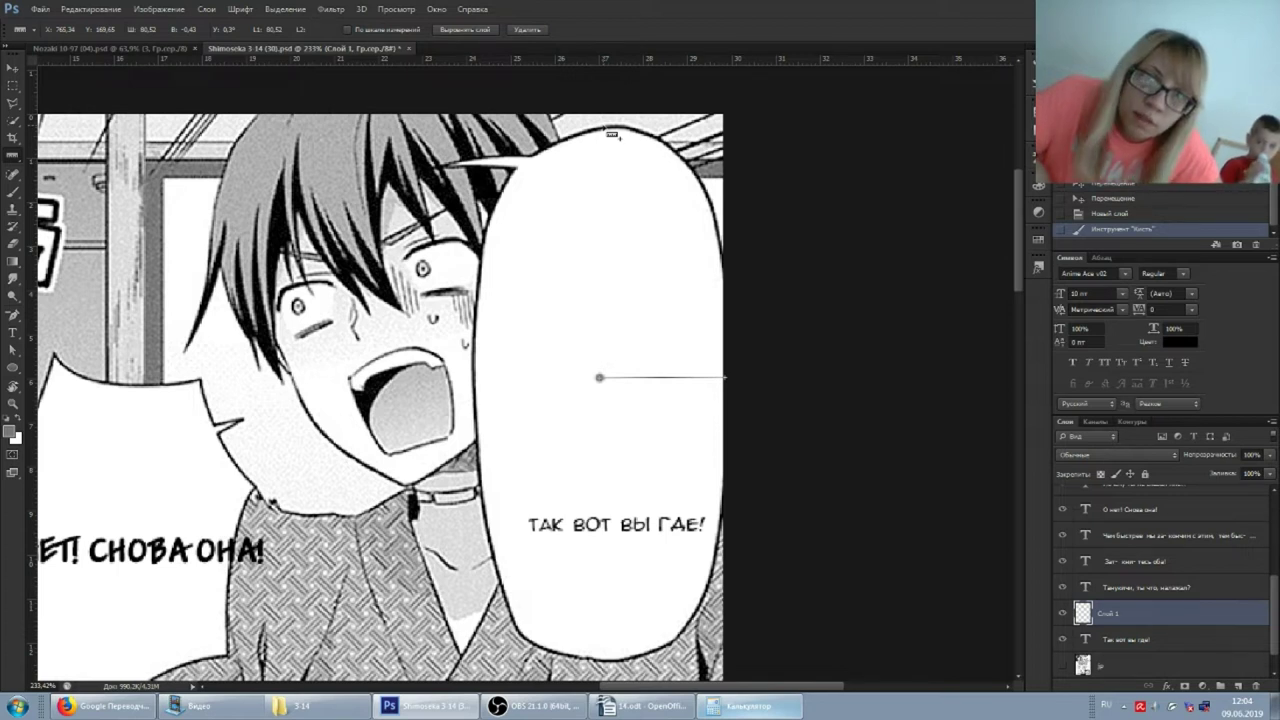
pyautogui.moveTo(604, 127); pyautogui.dragTo(603, 395)
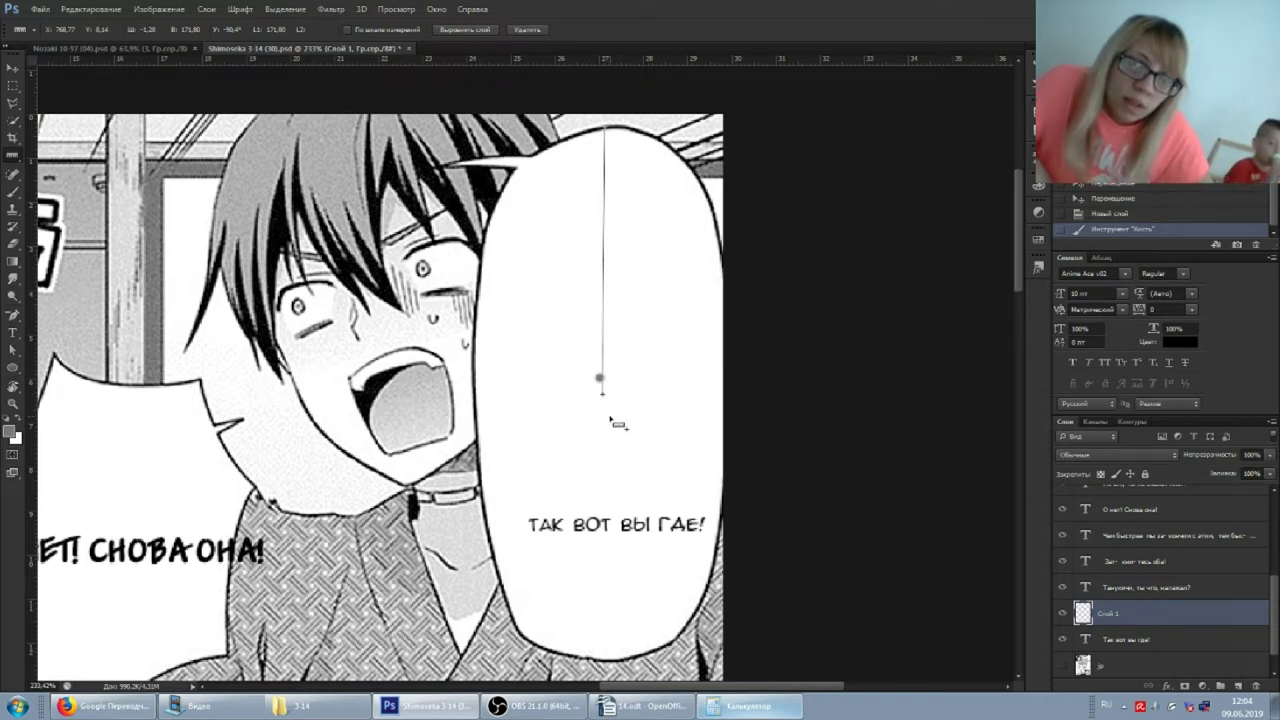
pyautogui.press('b')
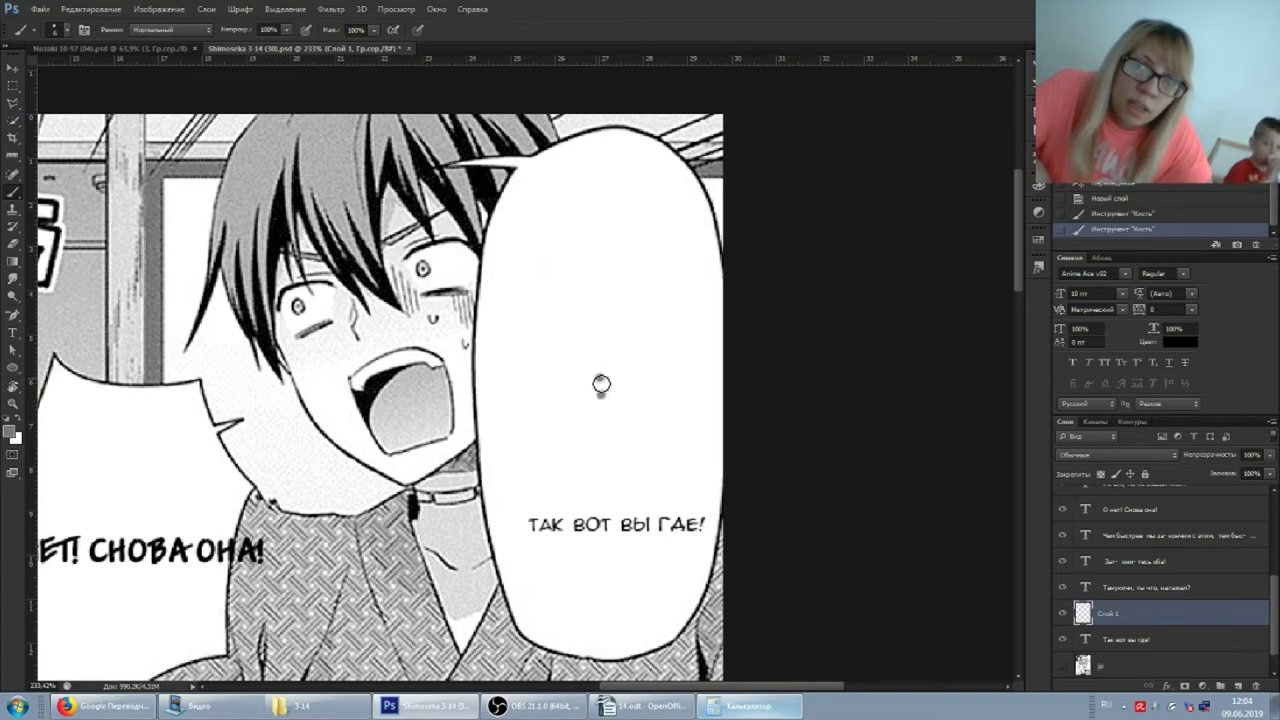
pyautogui.press('e')
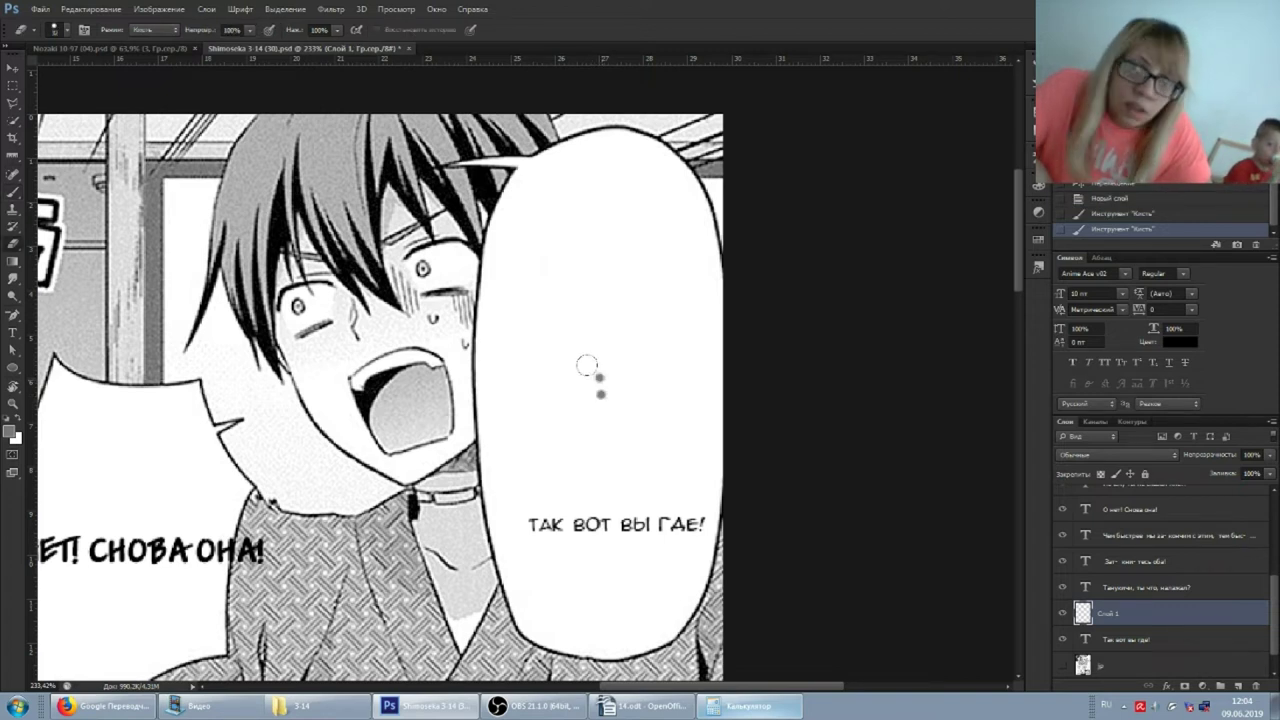
pyautogui.click(599, 378)
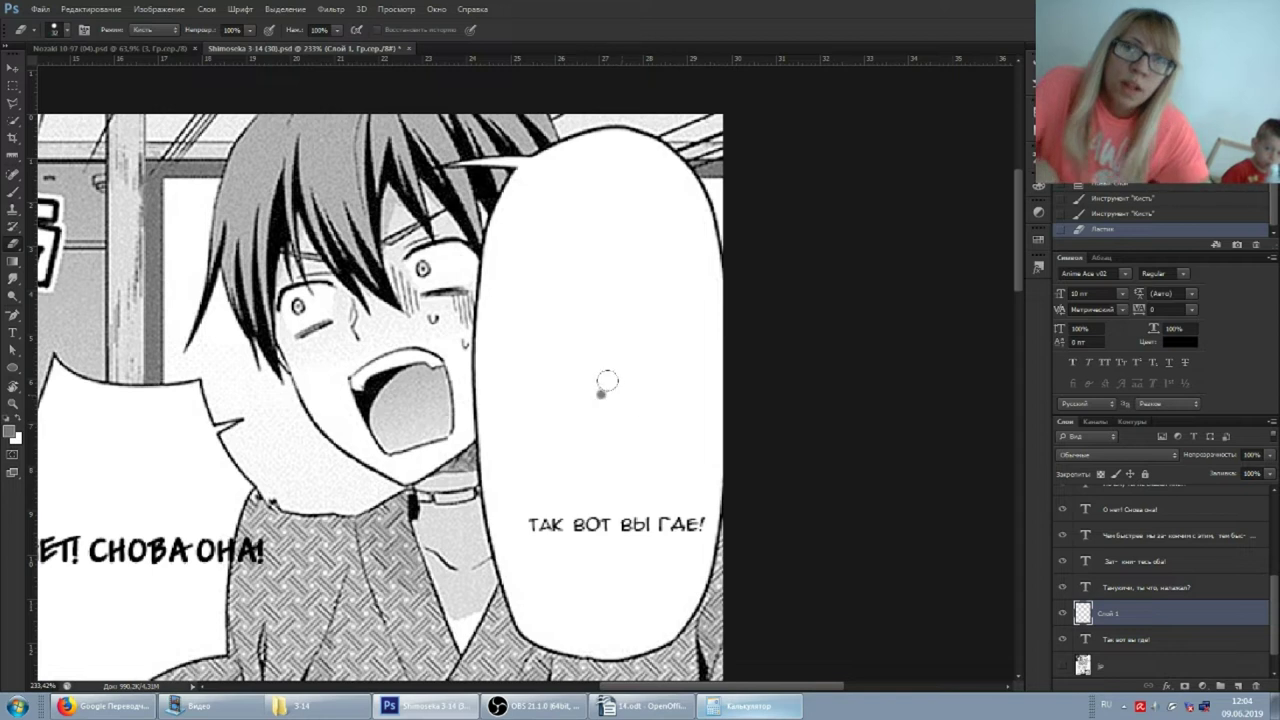
pyautogui.press('v')
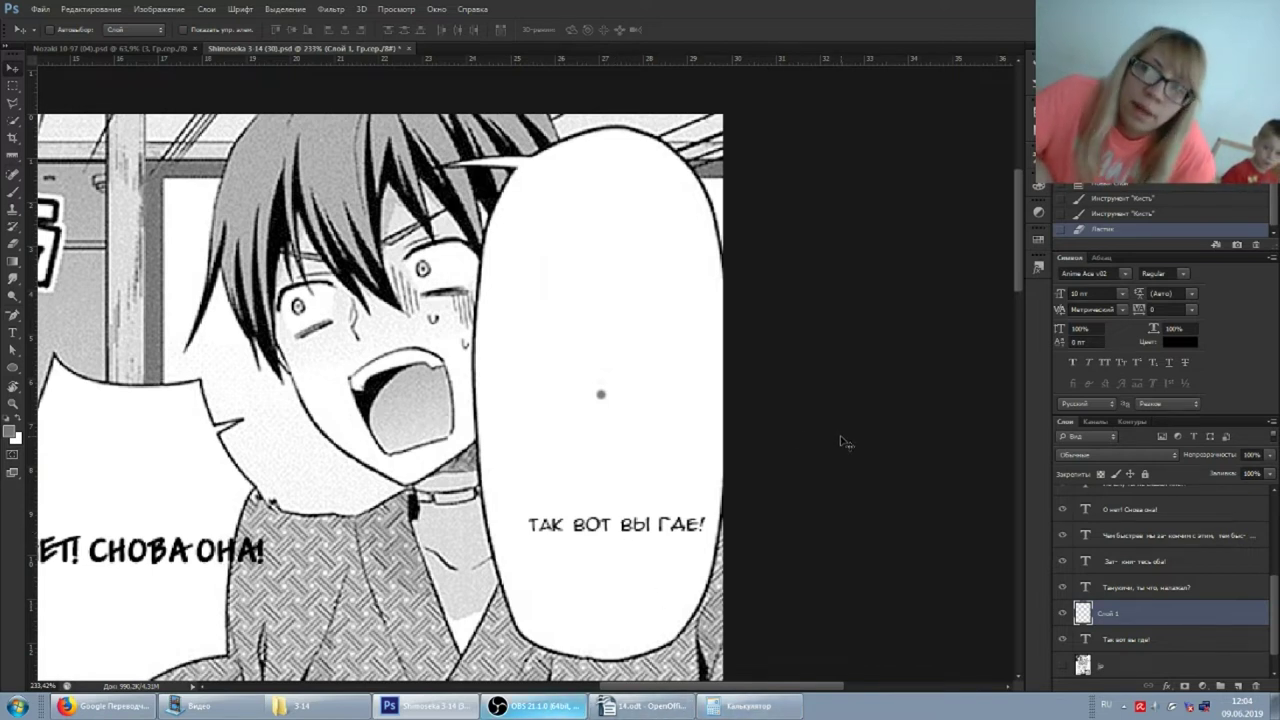
pyautogui.moveTo(619, 536); pyautogui.dragTo(618, 506)
pyautogui.click(1104, 214)
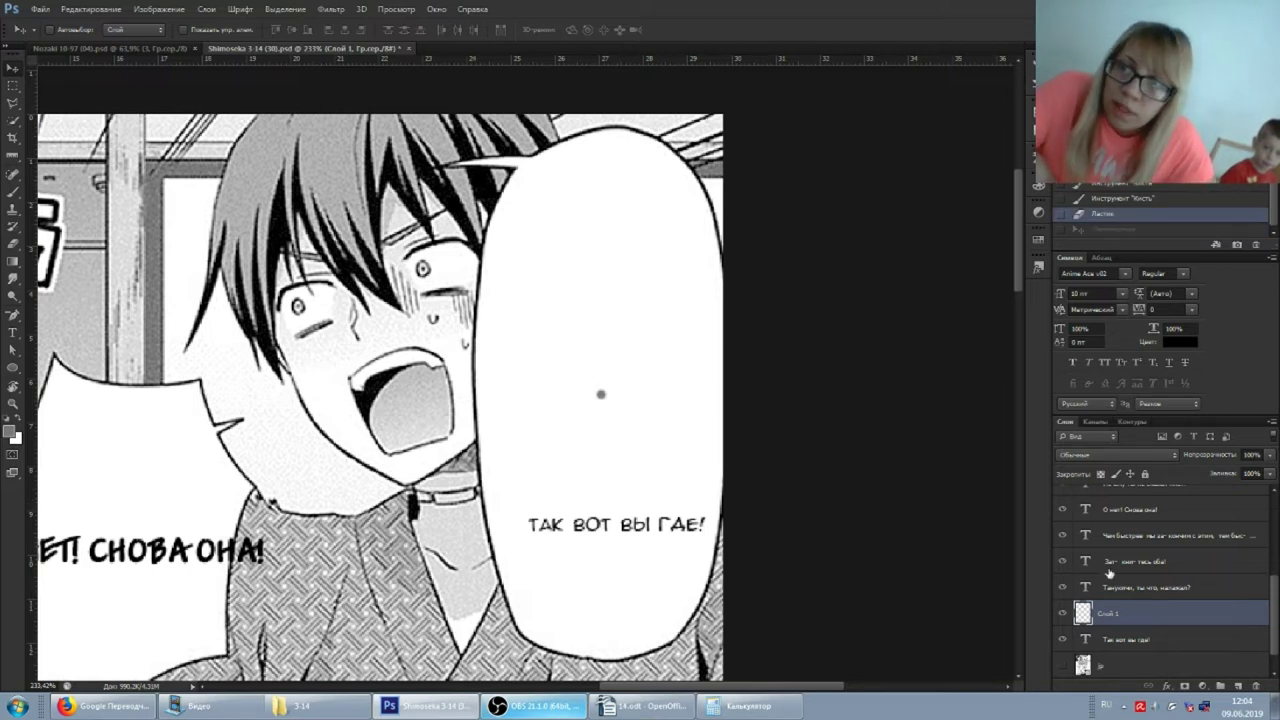
# Move the text "Так вот вы где!" up onto the grey dot marking the speech bubble's centre.
pyautogui.click(1120, 590)
pyautogui.click(12, 332)
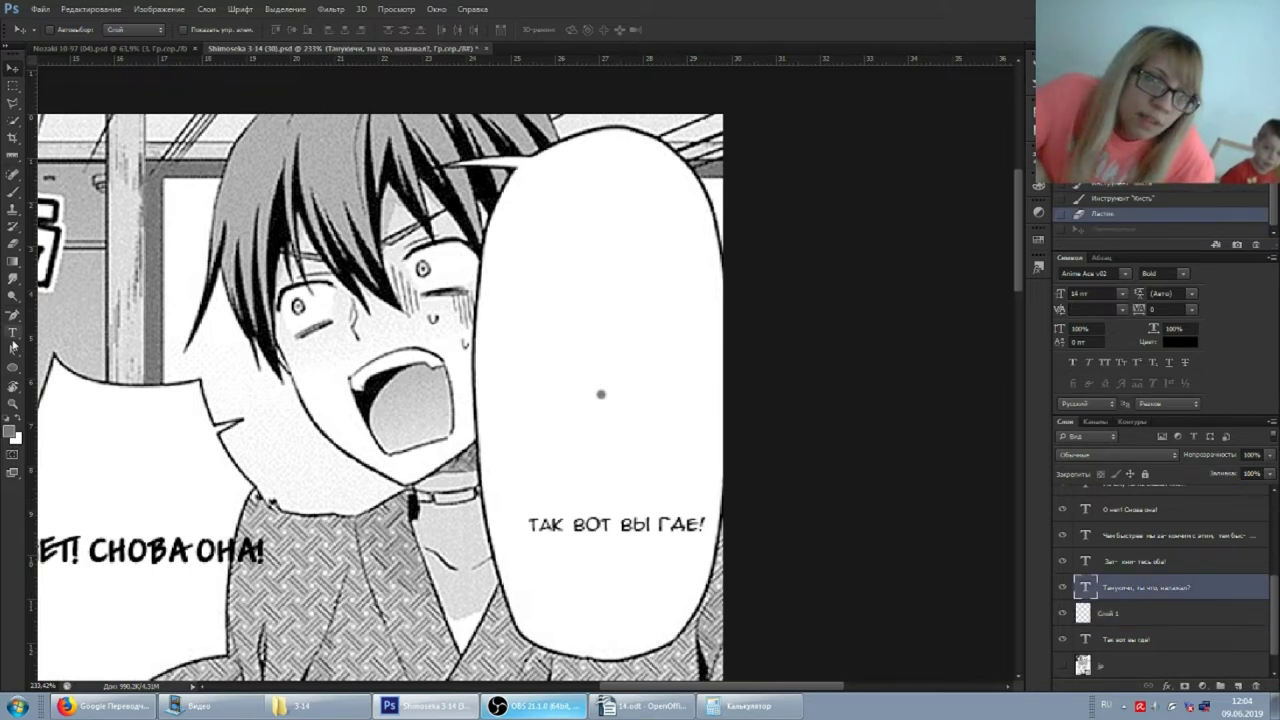
pyautogui.click(646, 519)
pyautogui.moveTo(711, 513); pyautogui.dragTo(706, 385)
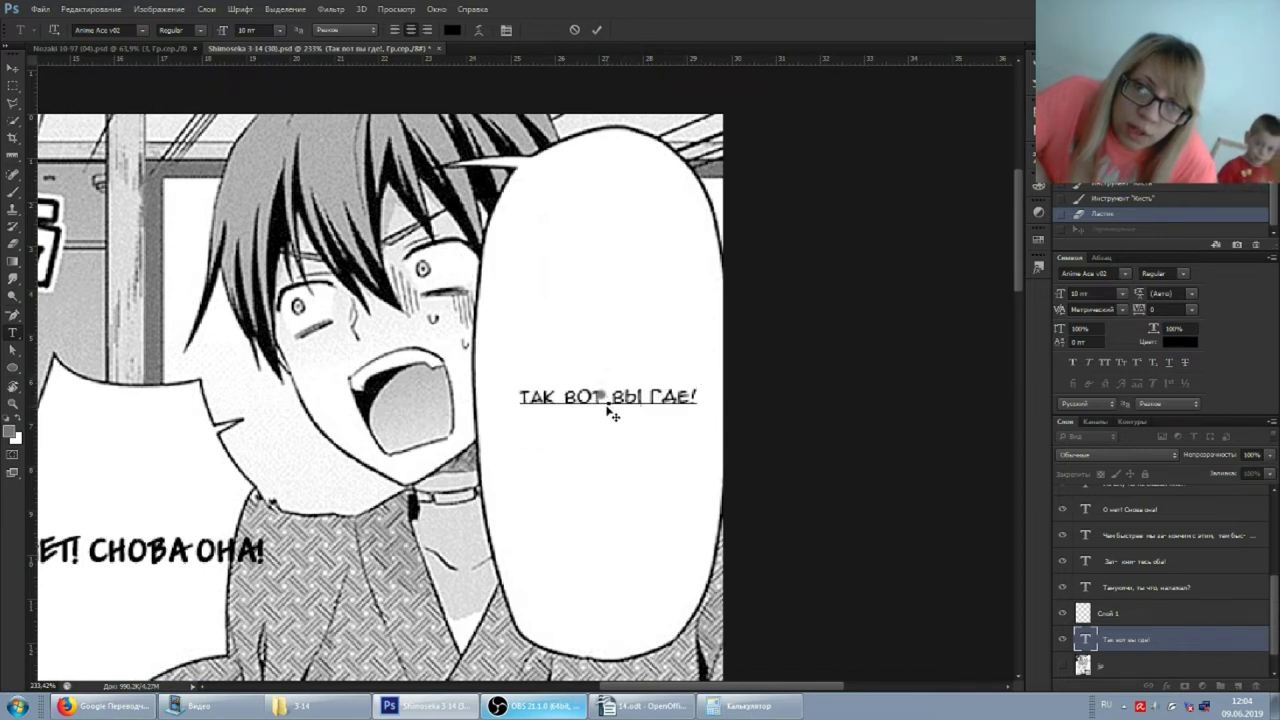
pyautogui.moveTo(613, 407); pyautogui.dragTo(603, 451)
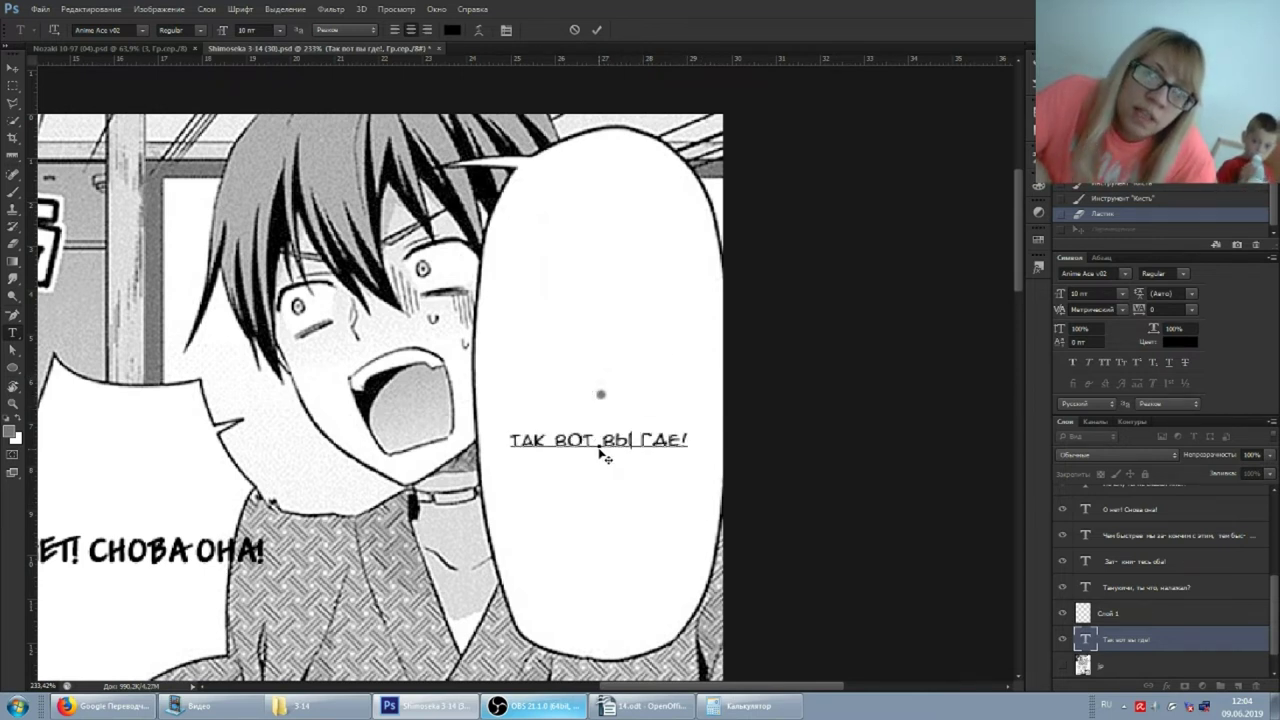
pyautogui.moveTo(634, 423); pyautogui.dragTo(640, 373)
pyautogui.moveTo(637, 365); pyautogui.dragTo(638, 366)
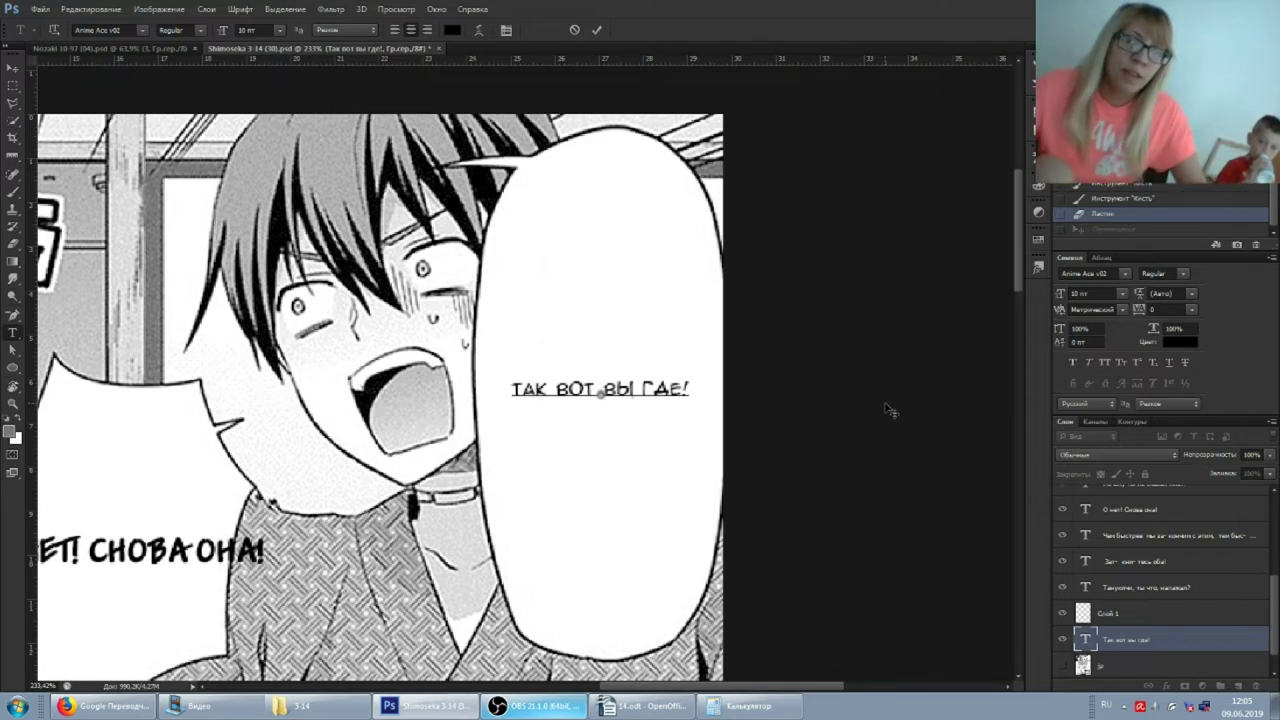
# Check the text's placement with the dot layer hidden, and compare it with the original Japanese lettering by temporarily showing the bottom page layer.
pyautogui.scroll(-1, 843, 403)
pyautogui.scroll(-3, 820, 386)
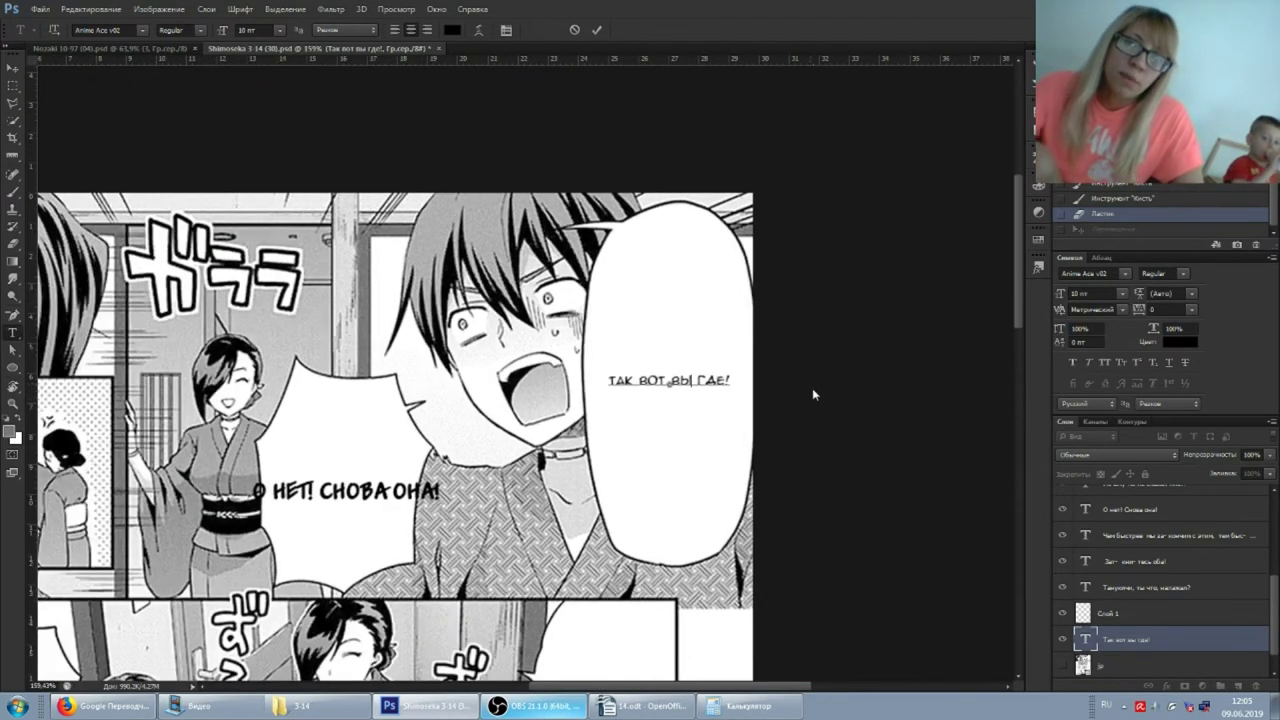
pyautogui.click(1140, 620)
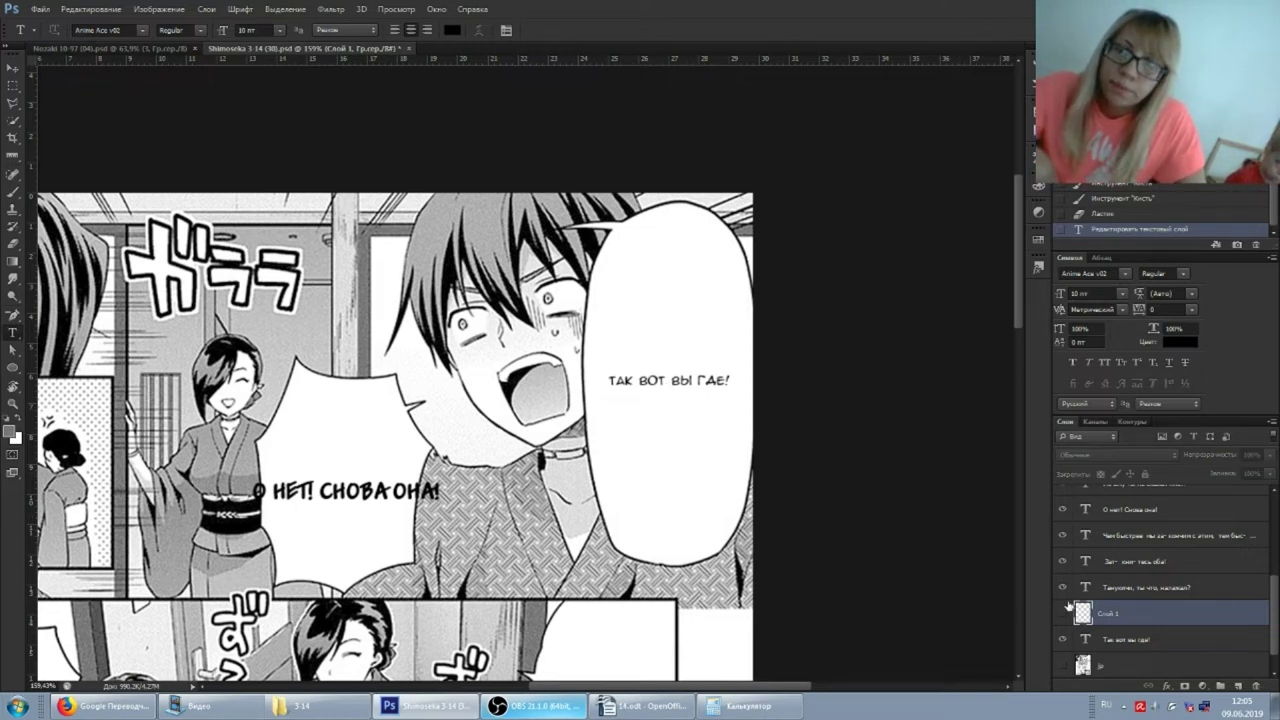
pyautogui.click(1062, 664)
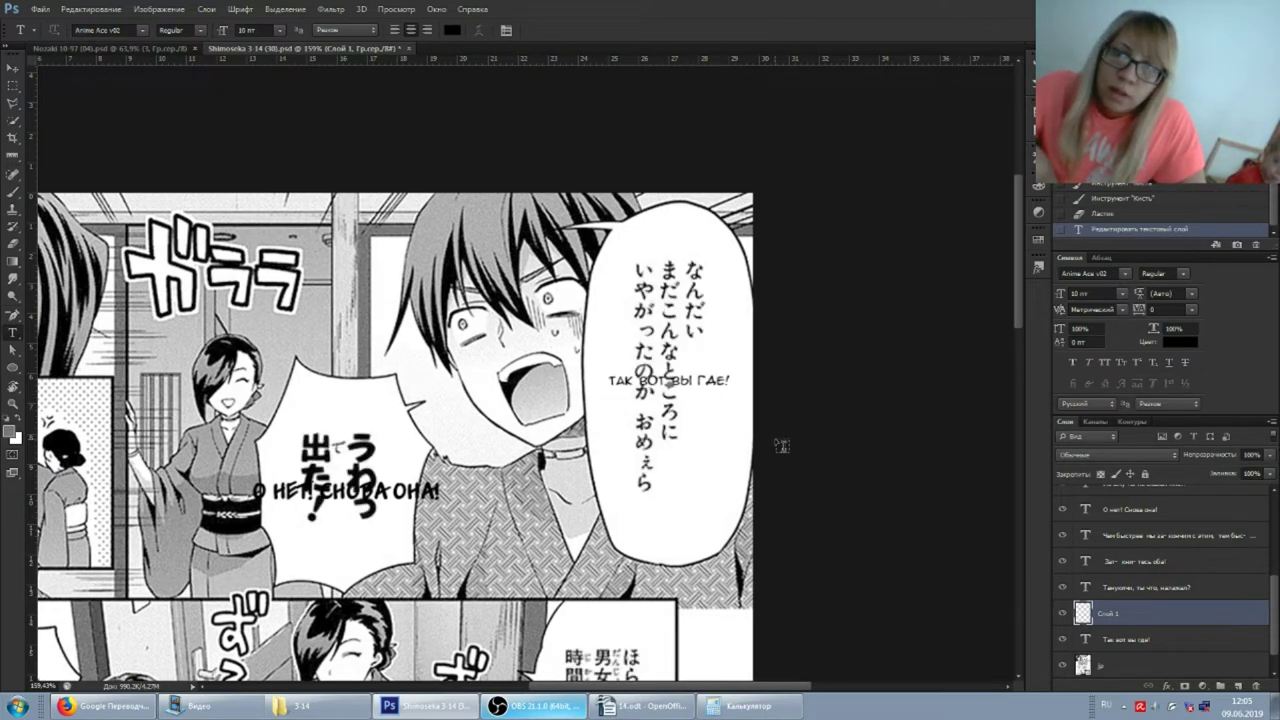
pyautogui.click(1062, 664)
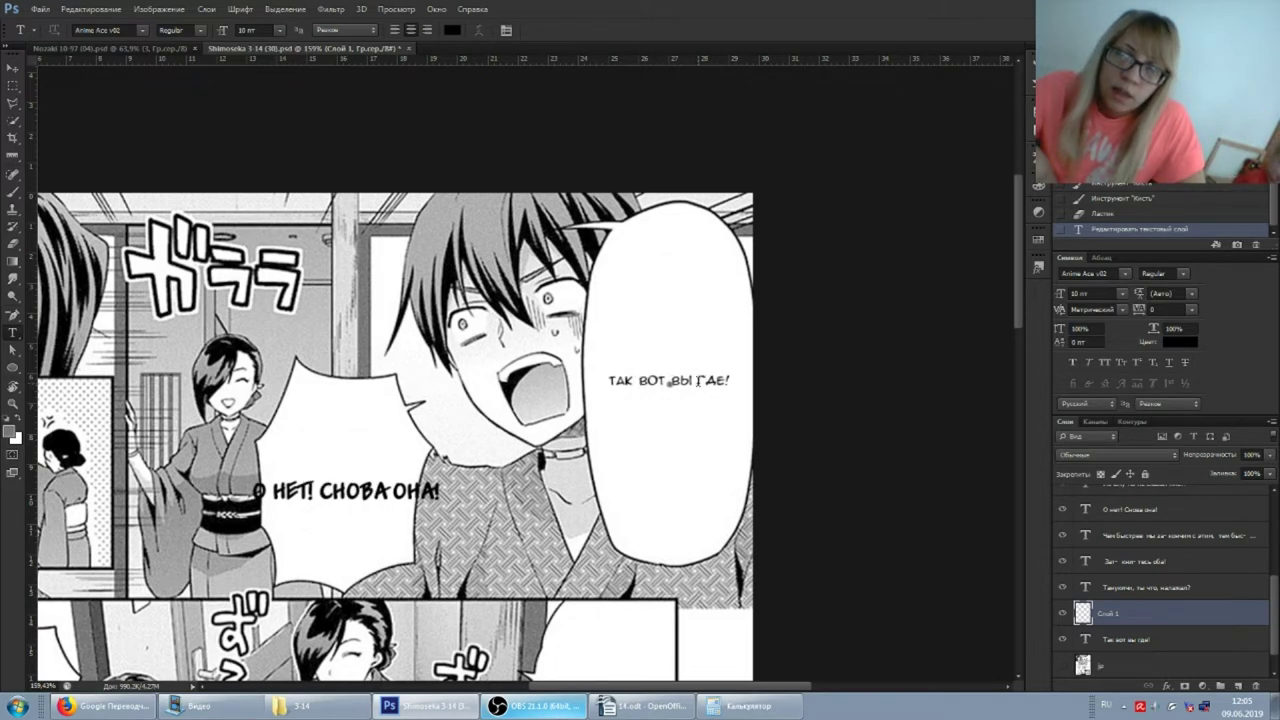
# Nudge the text "Так вот вы где!" down with the Move tool until its line is vertically centred on the grey dot.
pyautogui.click(700, 380)
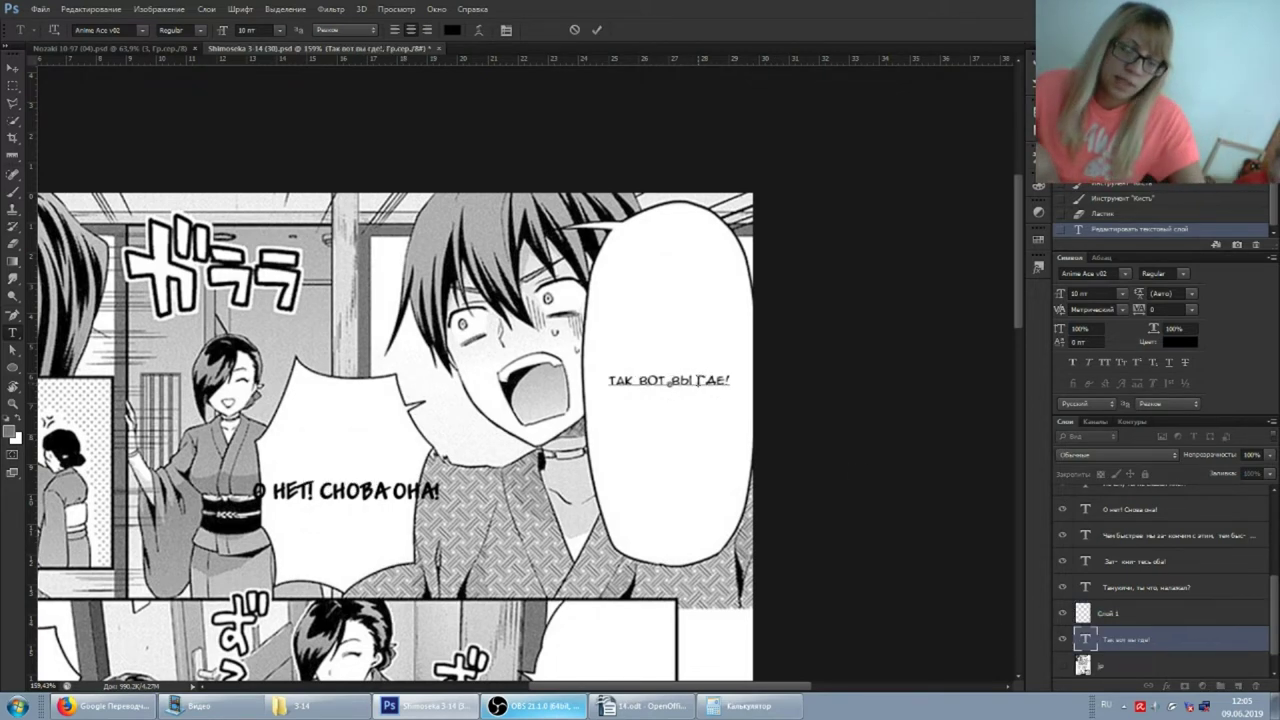
pyautogui.scroll(5, 699, 380)
pyautogui.hotkey('alt', 'space')
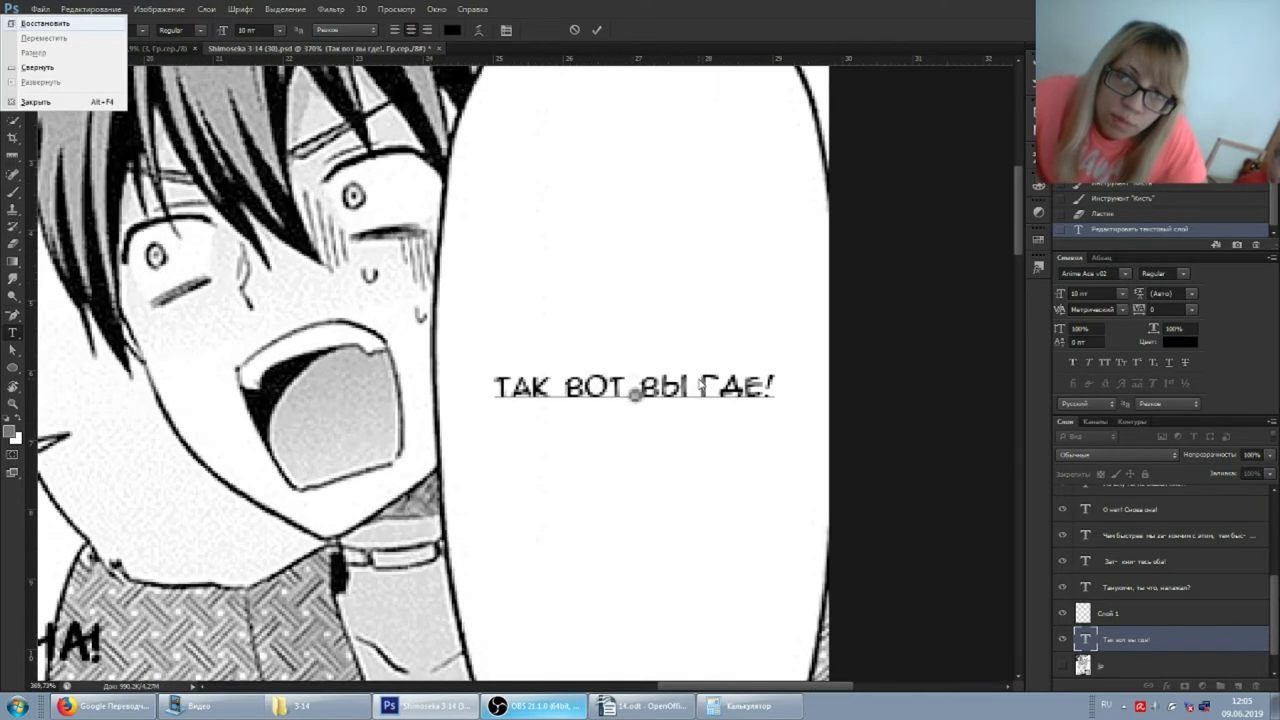
pyautogui.press('Escape')
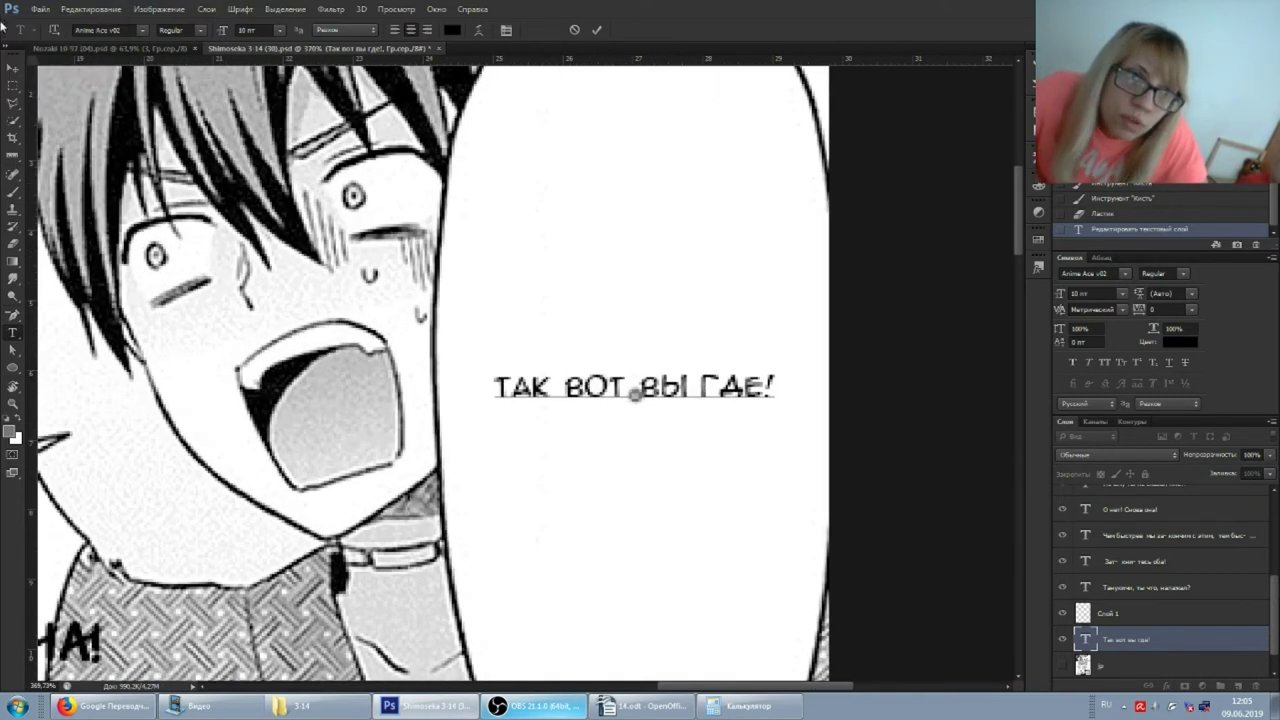
pyautogui.click(12, 72)
pyautogui.press('Down')
pyautogui.press('Down')
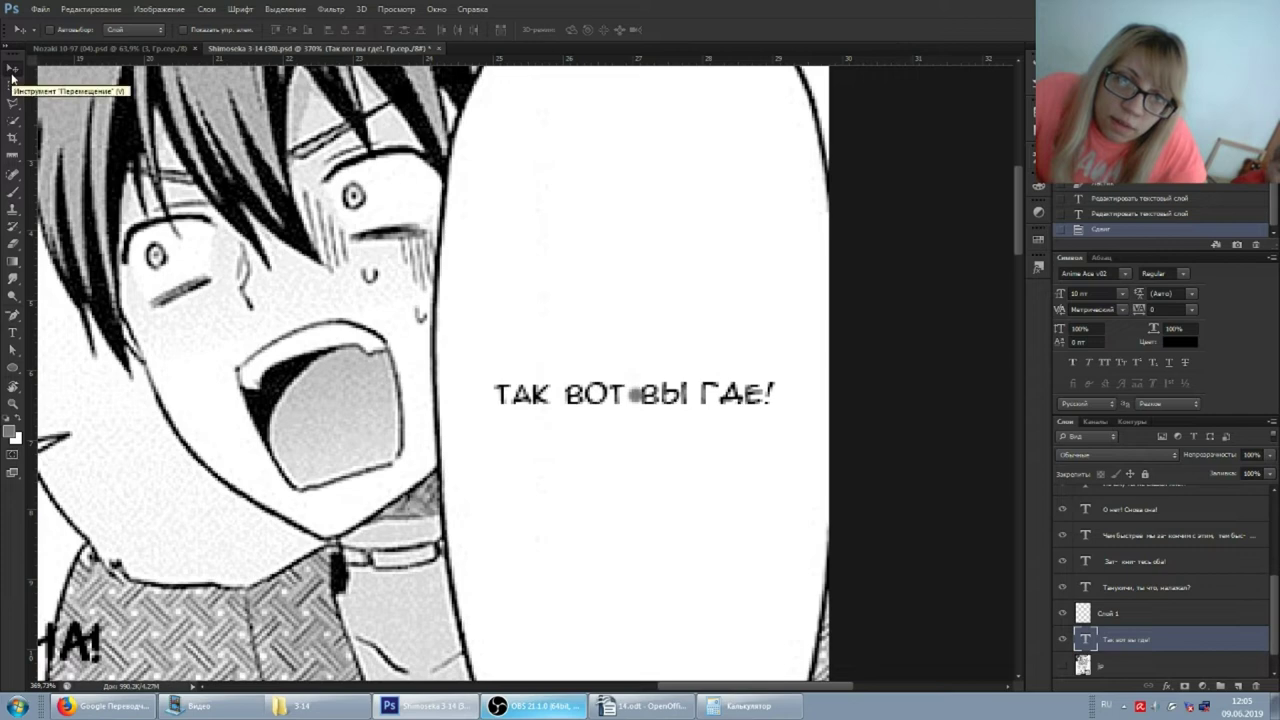
pyautogui.press('Down')
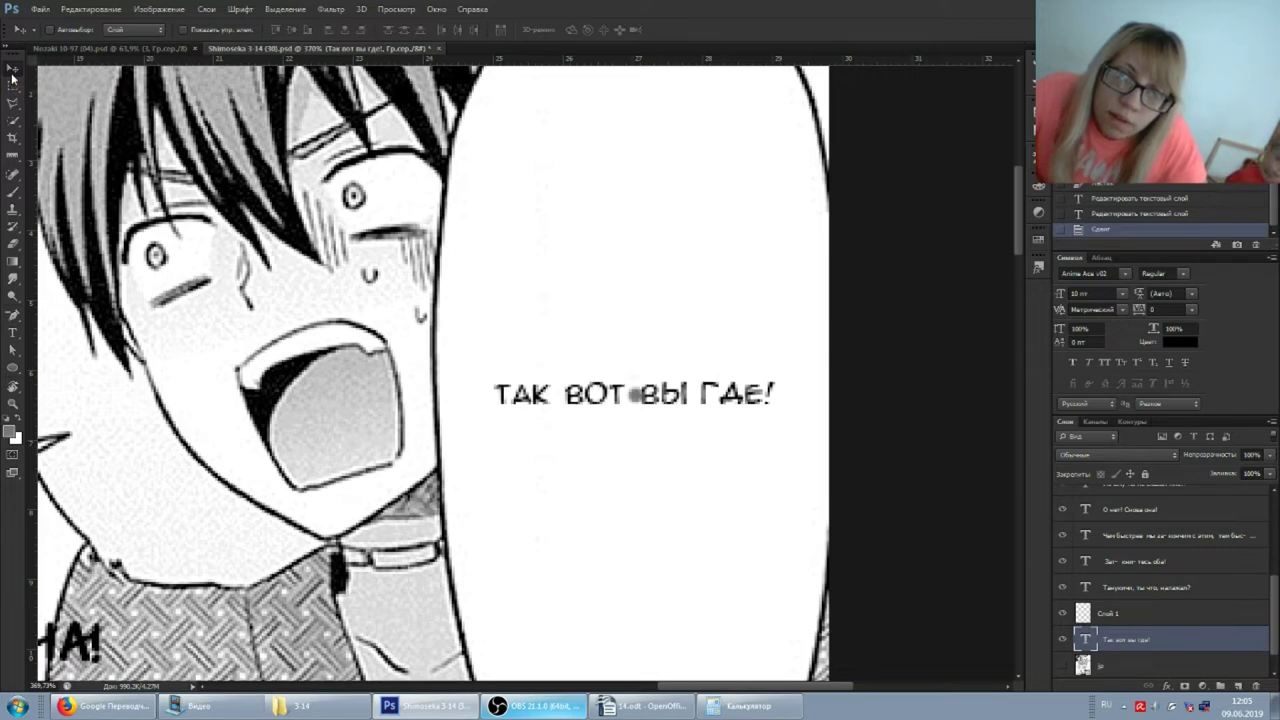
# Hide the centre-dot layer "Слой 1" and shift the text "Так вот вы где!" slightly upward in the bubble.
pyautogui.hotkey('ctrl', '-')
pyautogui.hotkey('ctrl', '-')
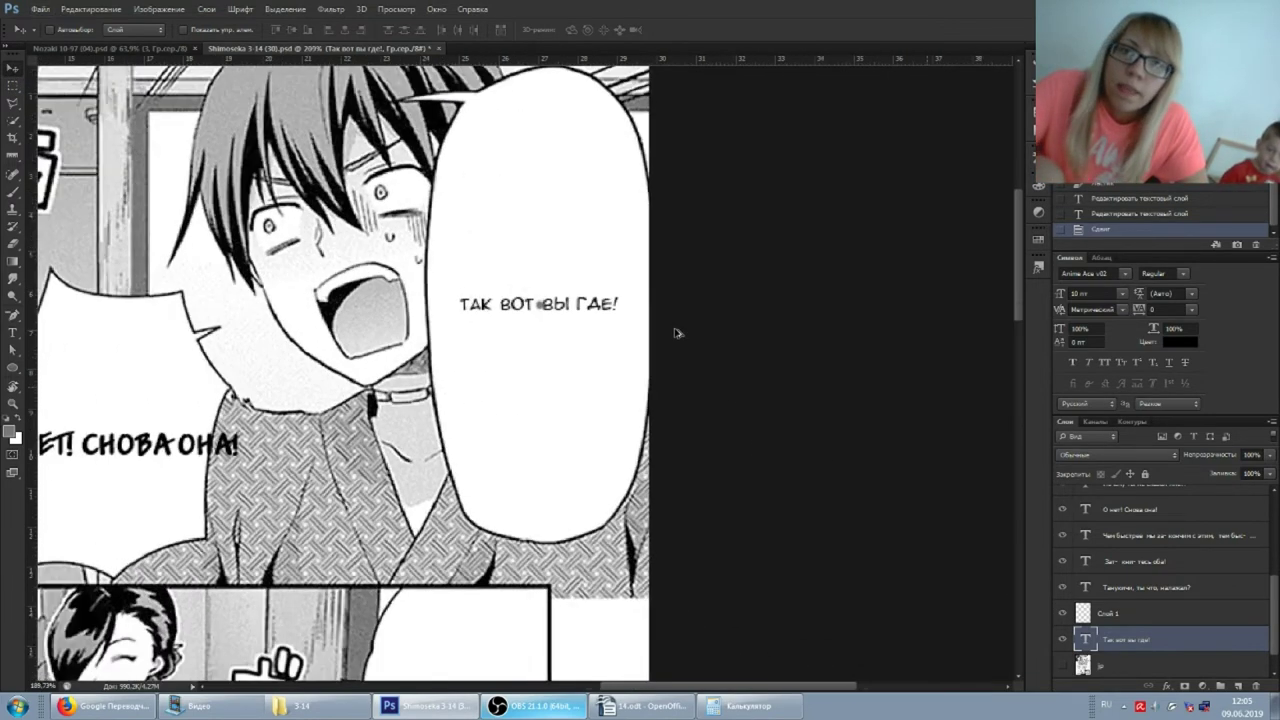
pyautogui.scroll(-1, 676, 333)
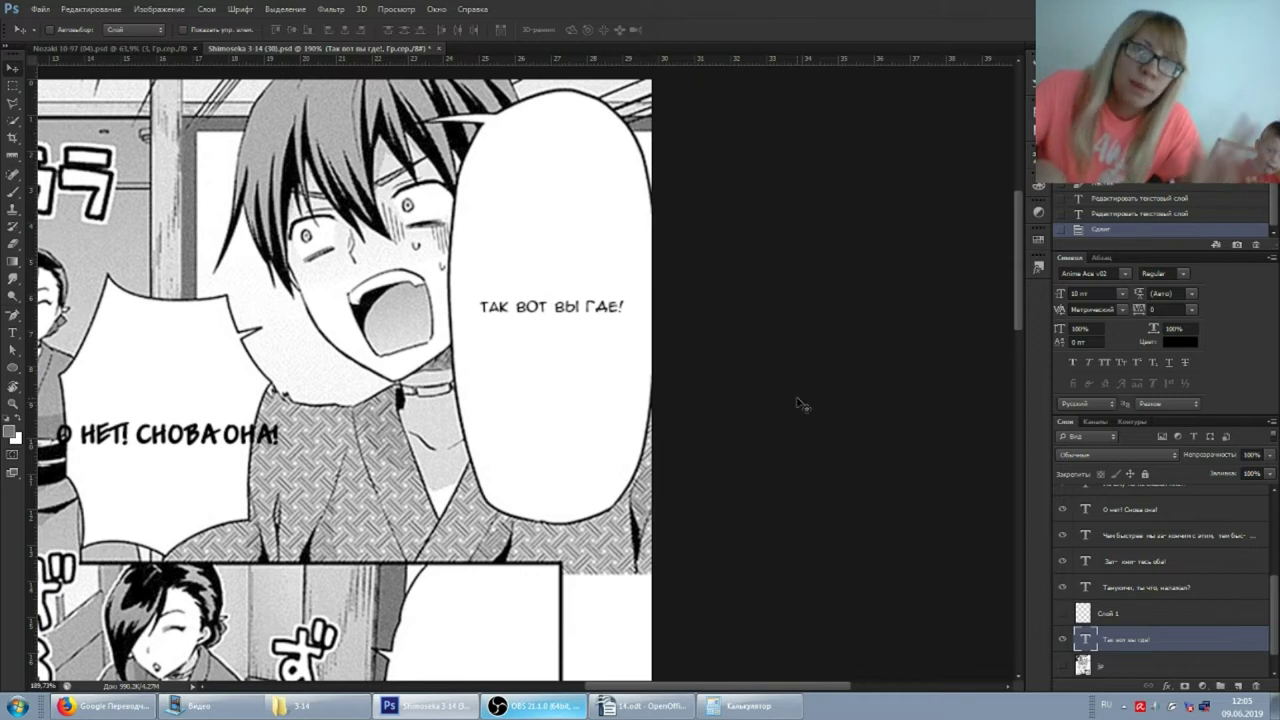
pyautogui.scroll(-3, 703, 363)
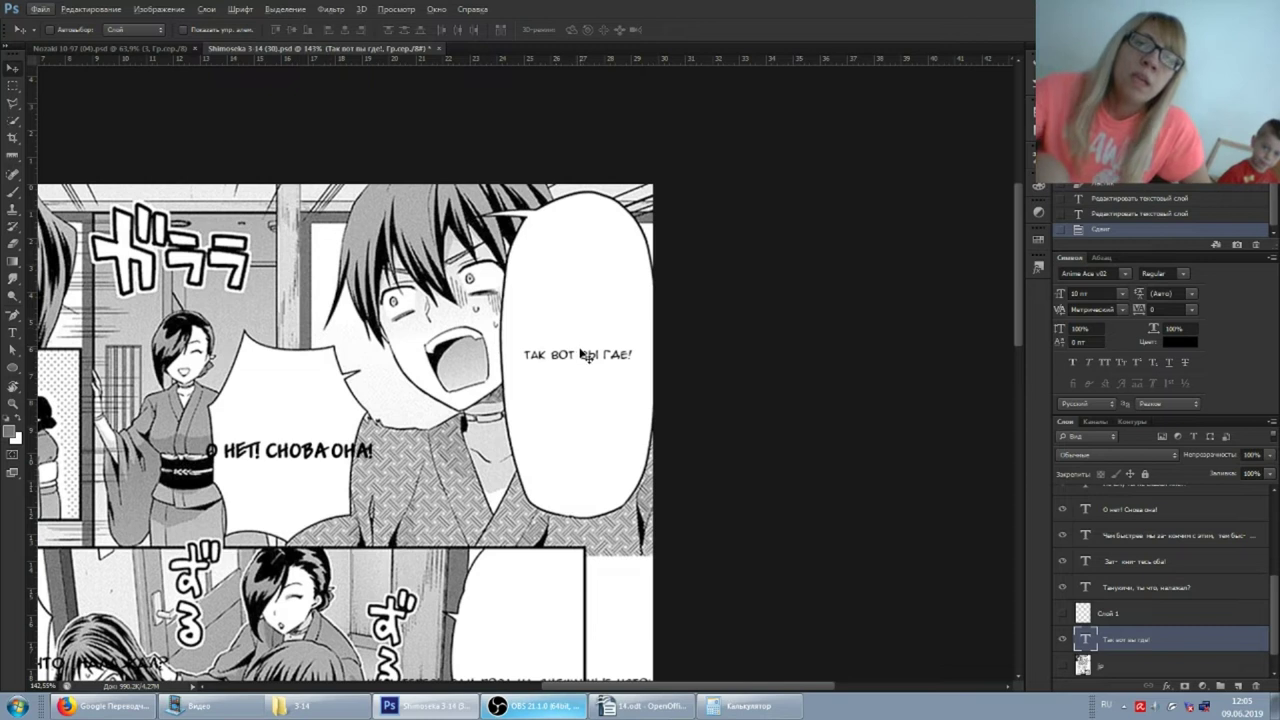
pyautogui.moveTo(587, 360); pyautogui.dragTo(589, 357)
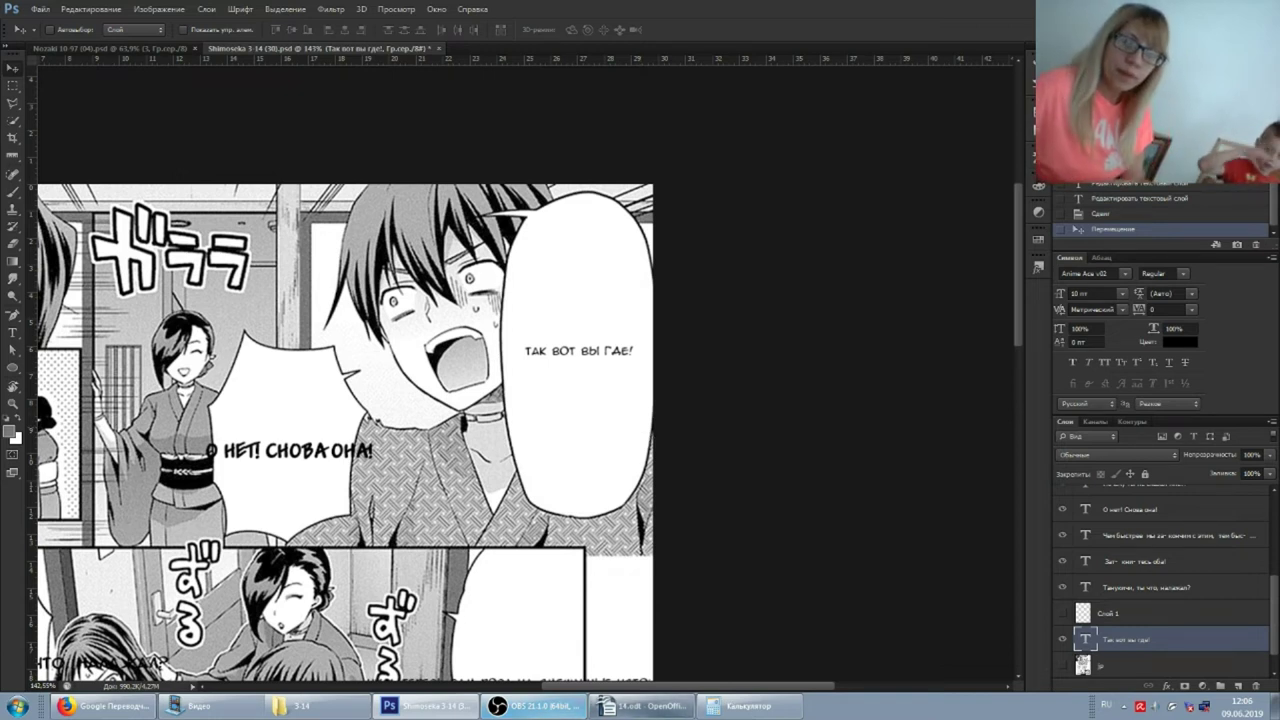
pyautogui.click(535, 706)
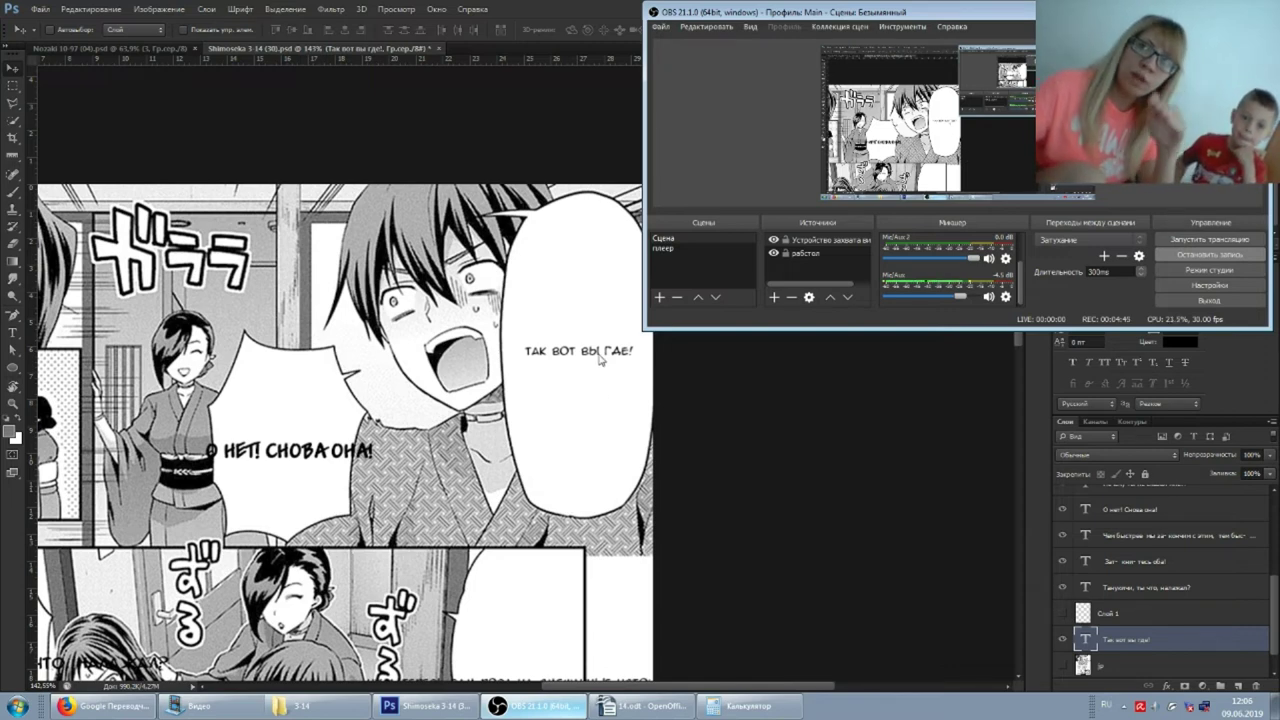
pyautogui.click(570, 8)
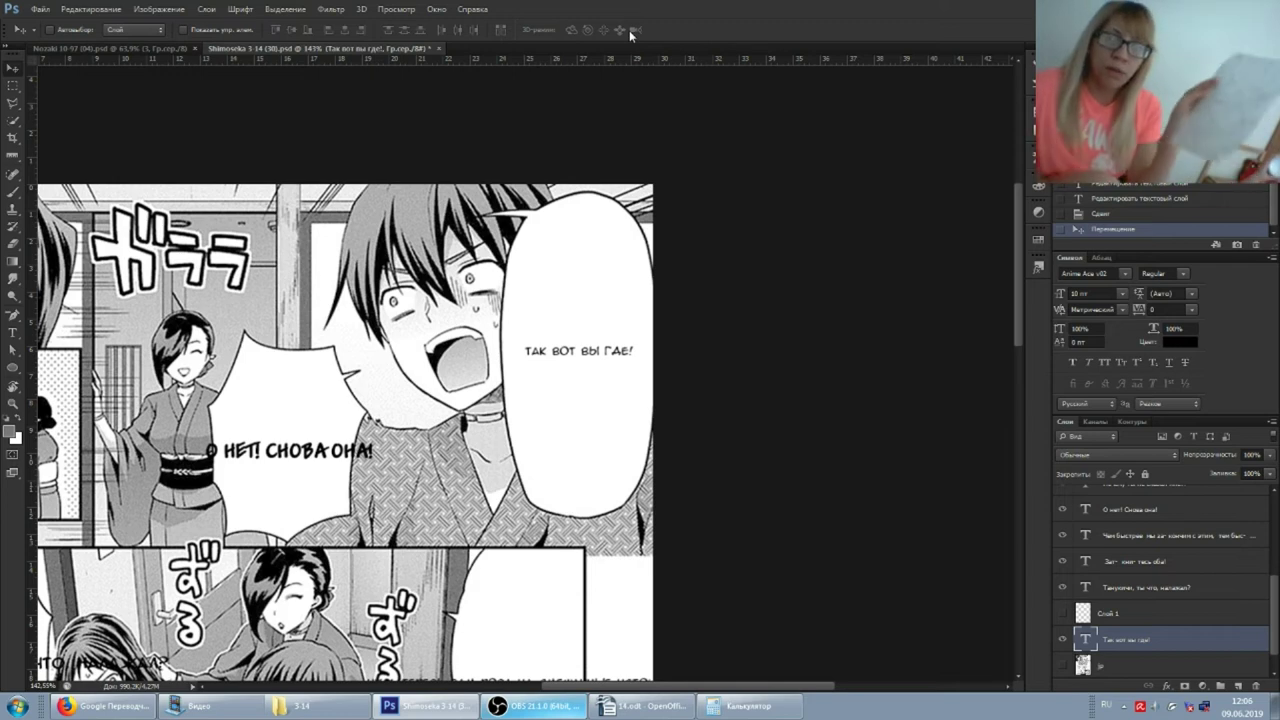
pyautogui.click(536, 706)
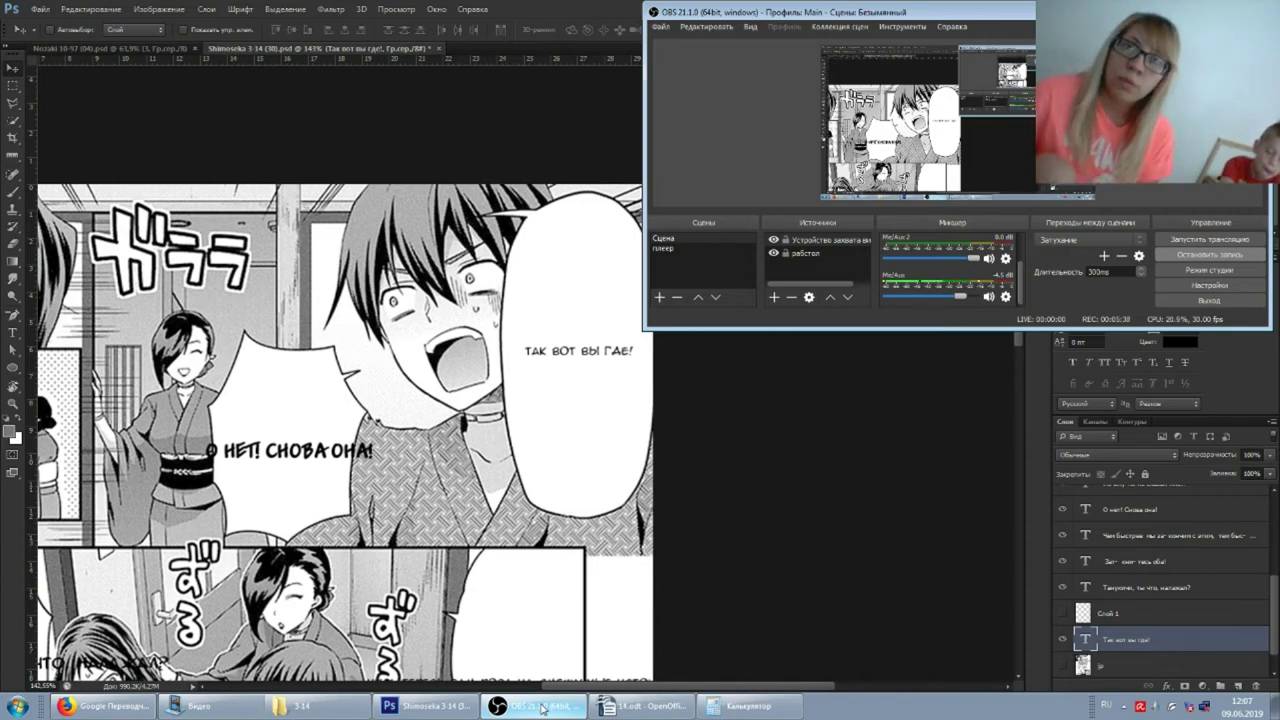
pyautogui.click(522, 12)
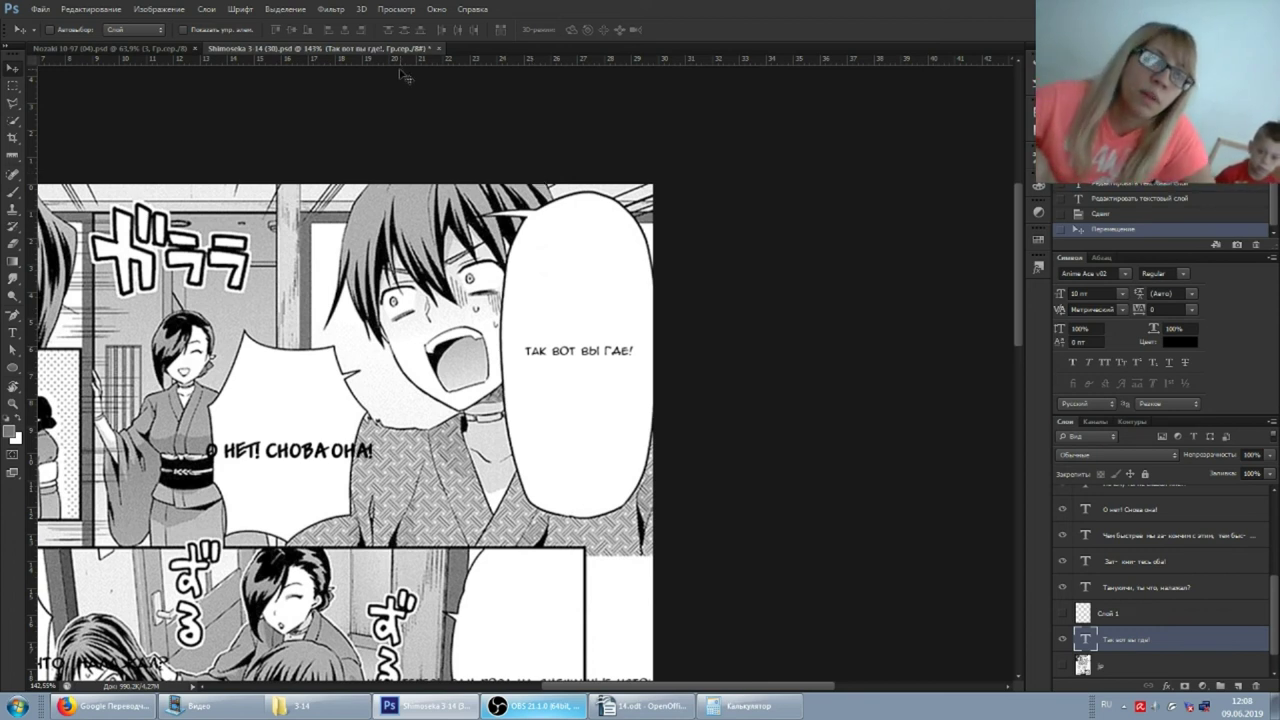
# Move the text "Так вот вы где!" slightly downward in the speech bubble.
pyautogui.moveTo(594, 357); pyautogui.dragTo(593, 361)
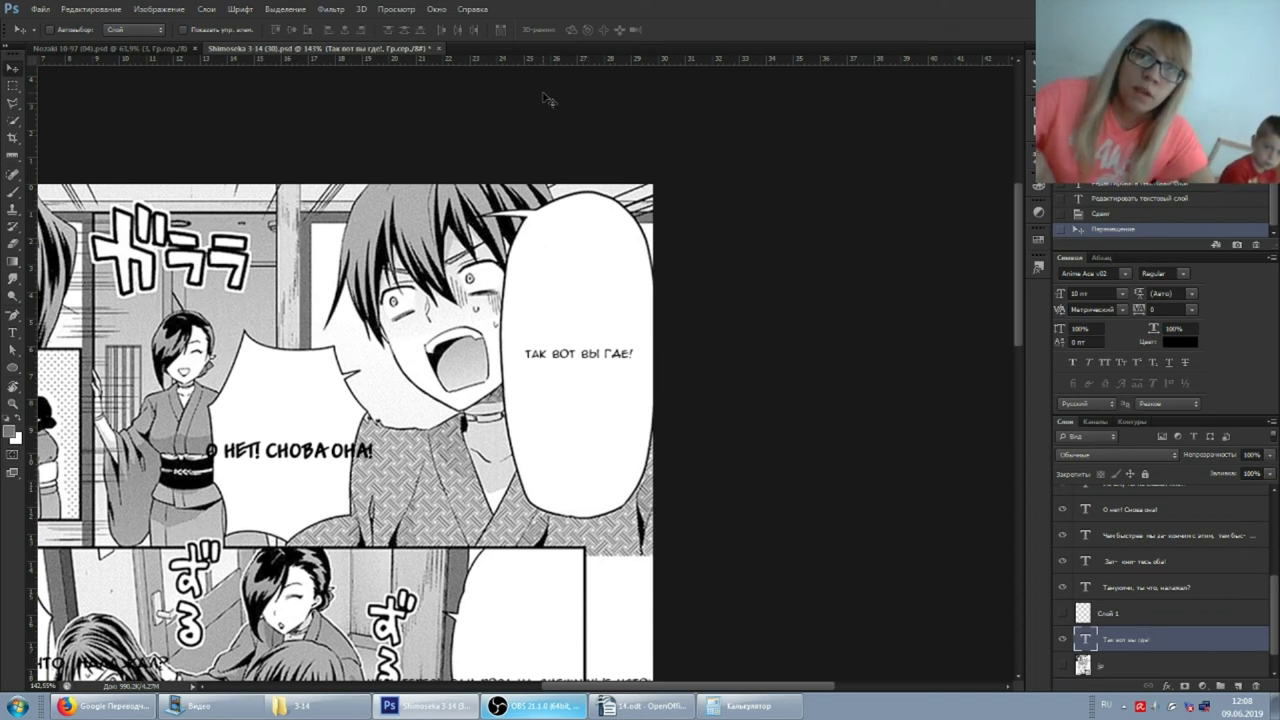
pyautogui.moveTo(565, 62); pyautogui.dragTo(590, 48)
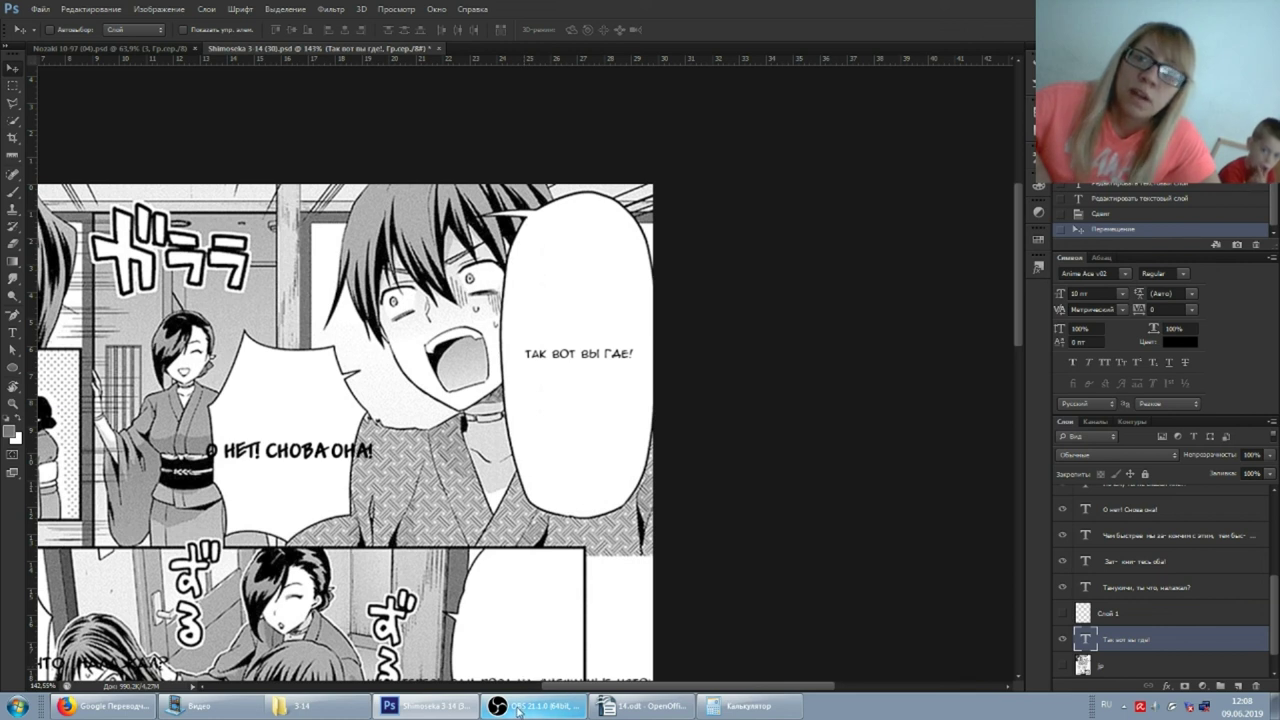
pyautogui.click(518, 709)
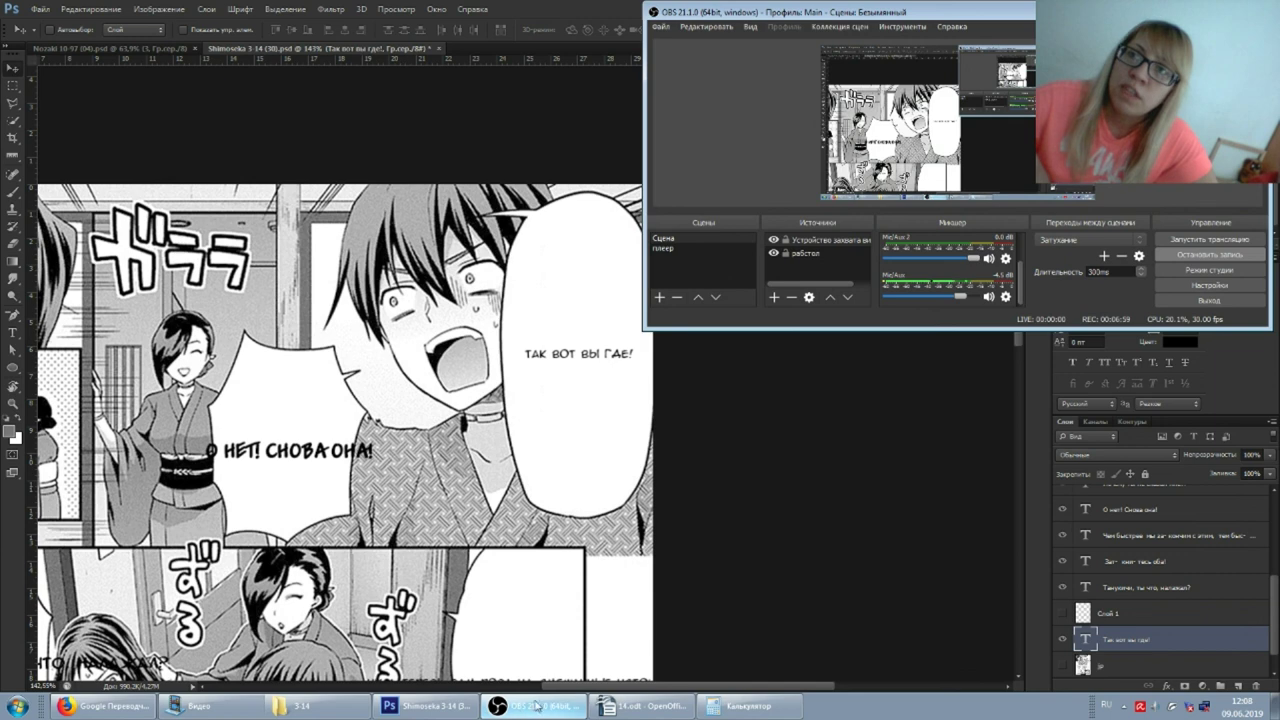
pyautogui.click(1045, 412)
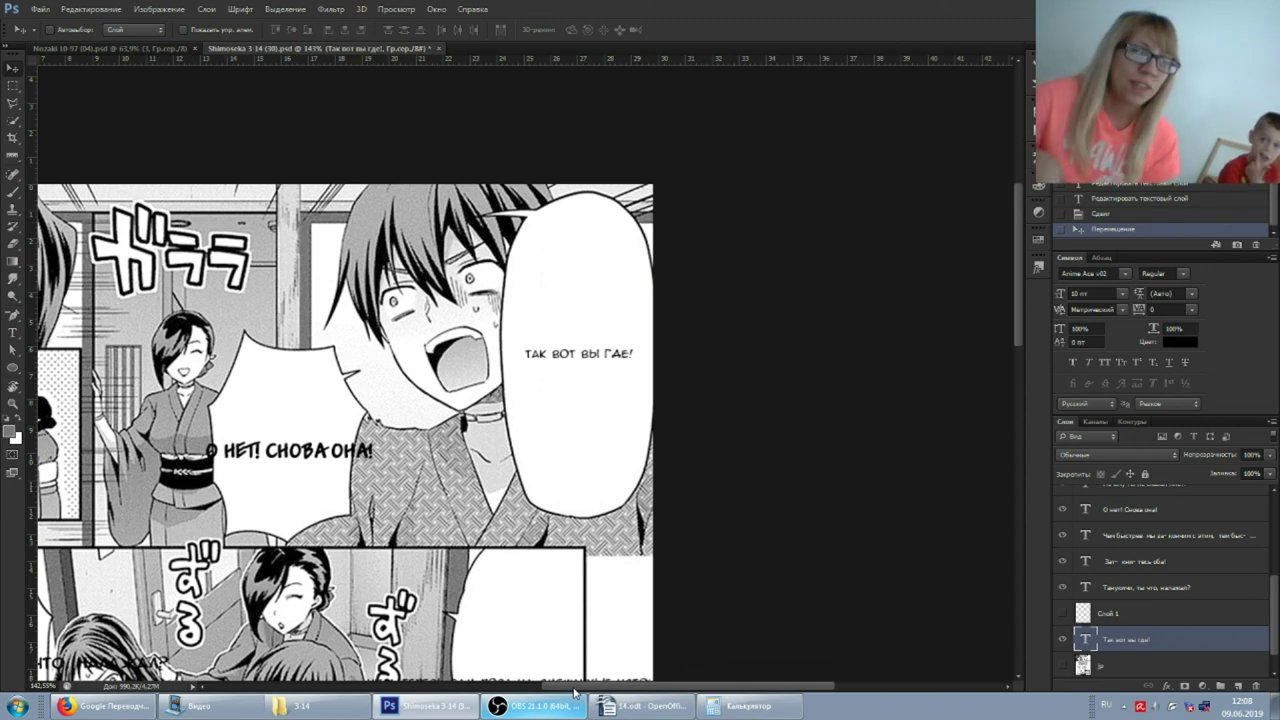
pyautogui.click(548, 710)
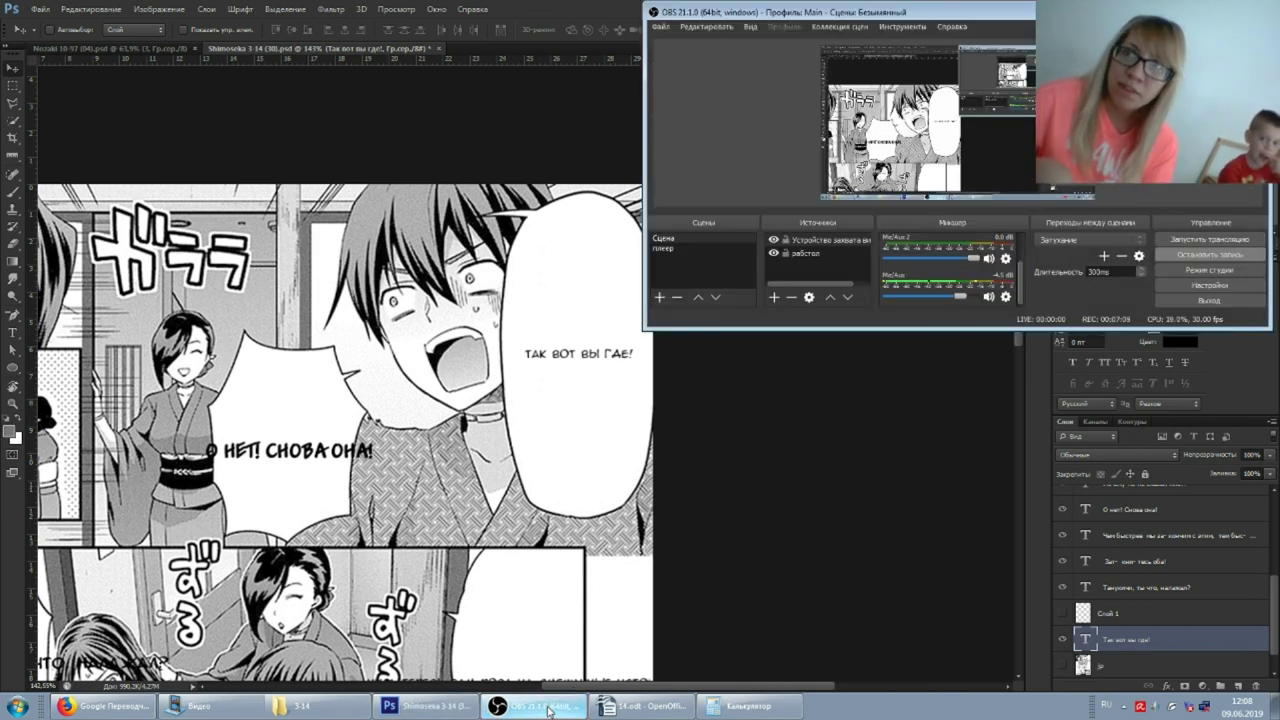